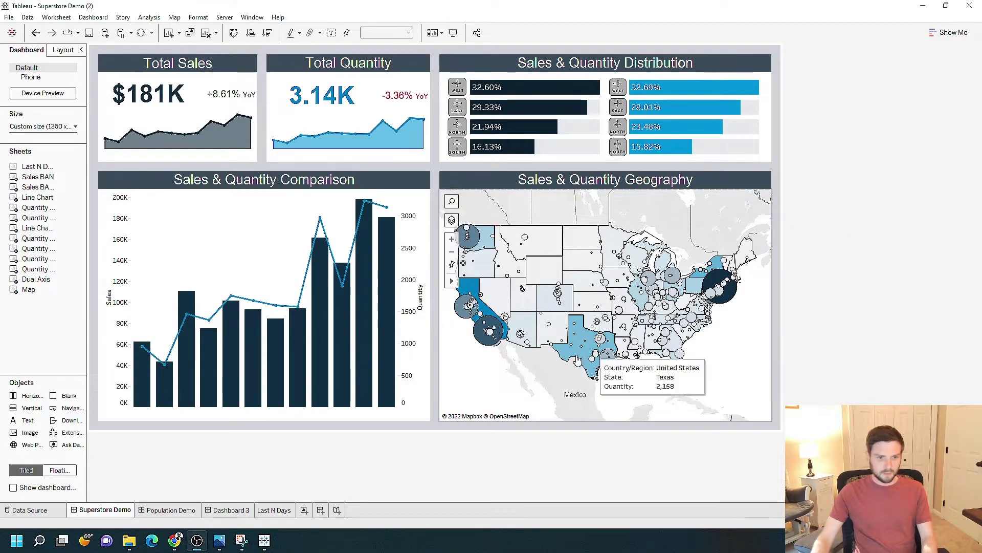
Add a new worksheet and start a new parameter with the Integer data type
{"action": "left_click", "coordinate": [304, 510]}
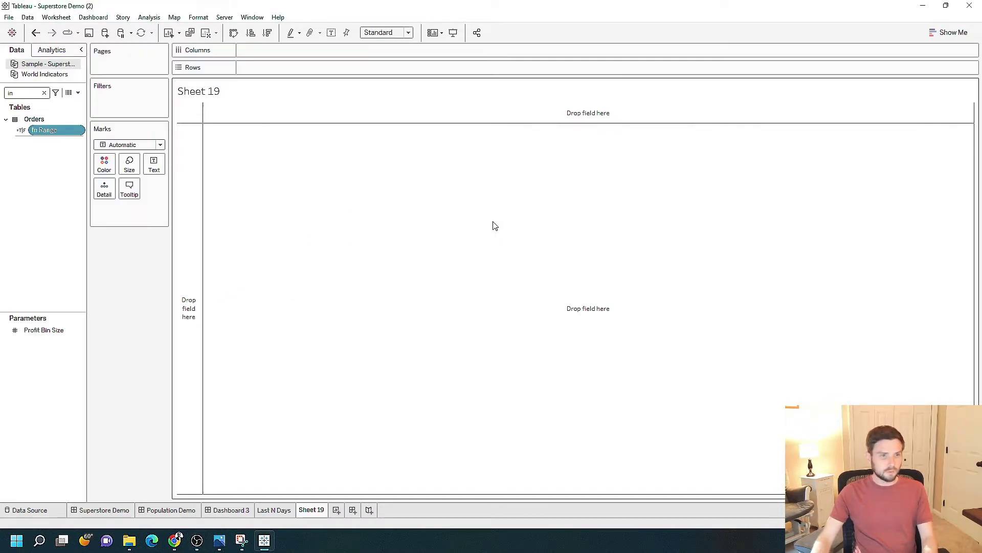
{"action": "left_click", "coordinate": [76, 198]}
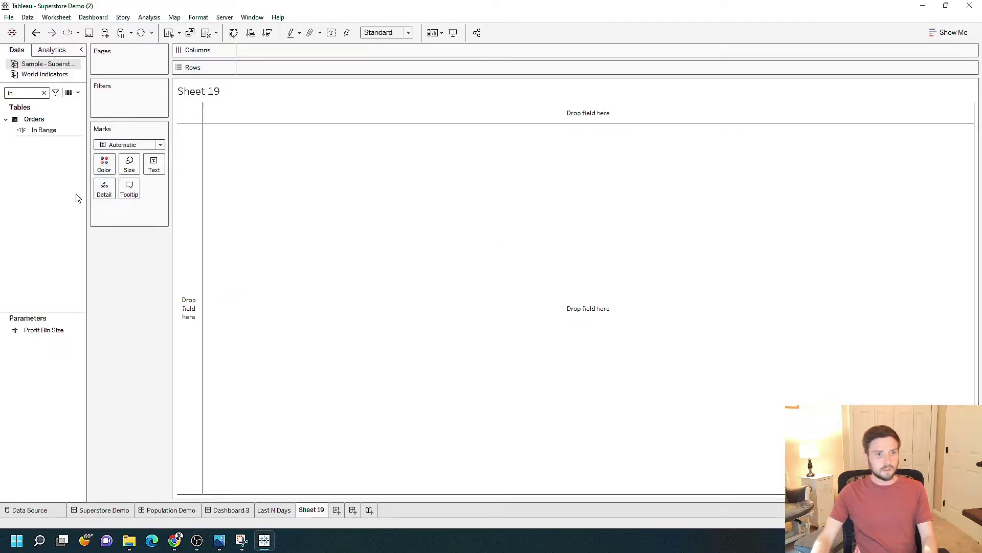
{"action": "left_click", "coordinate": [78, 93]}
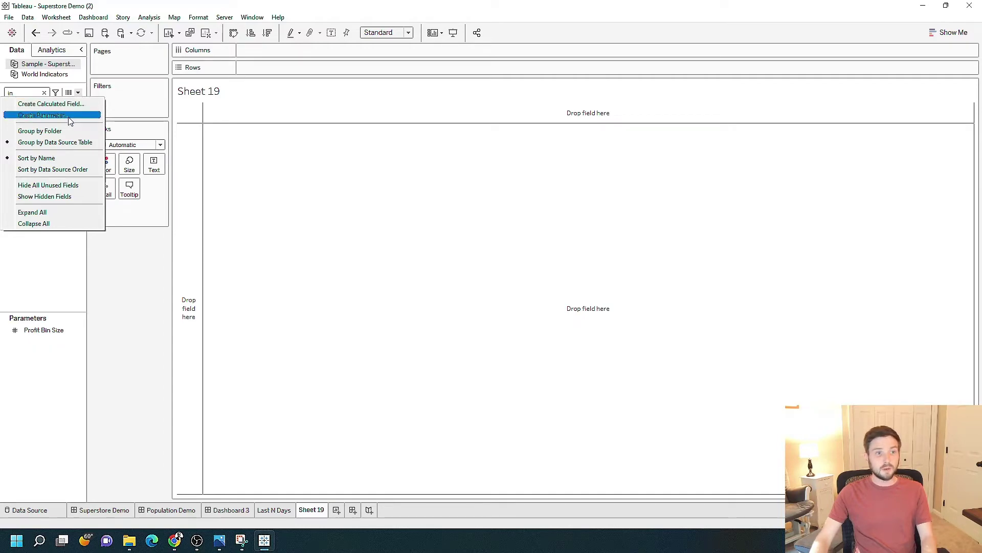
{"action": "left_click", "coordinate": [70, 116]}
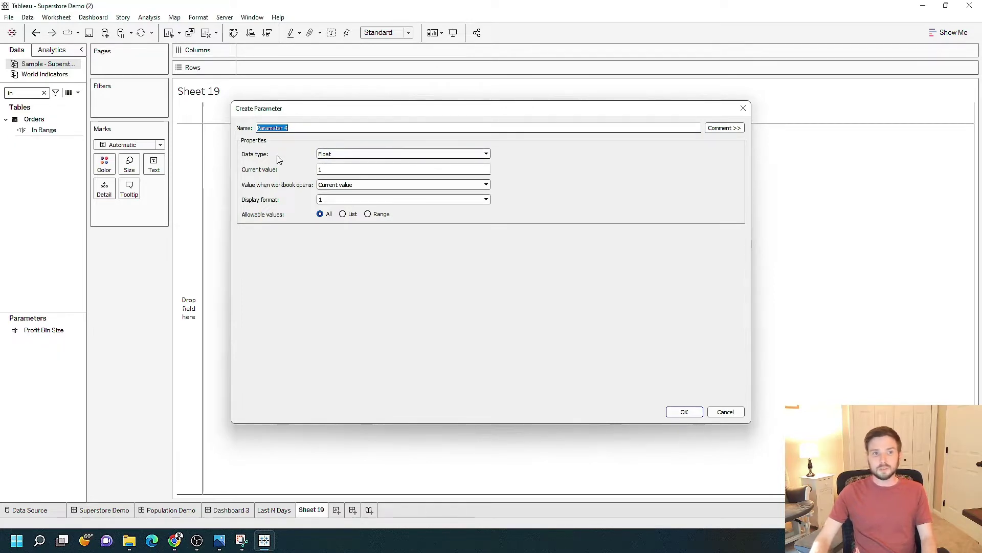
{"action": "left_click", "coordinate": [362, 153]}
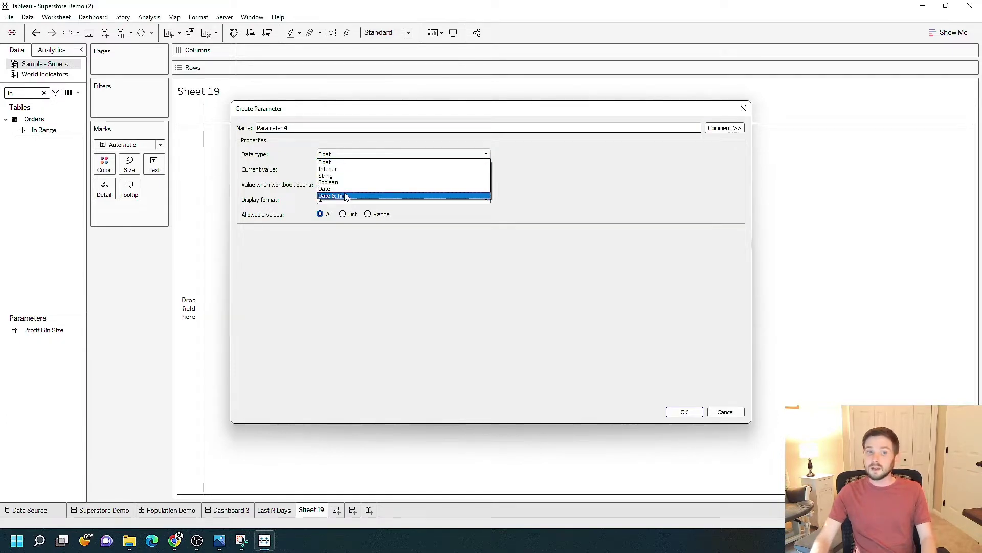
{"action": "left_click", "coordinate": [332, 162]}
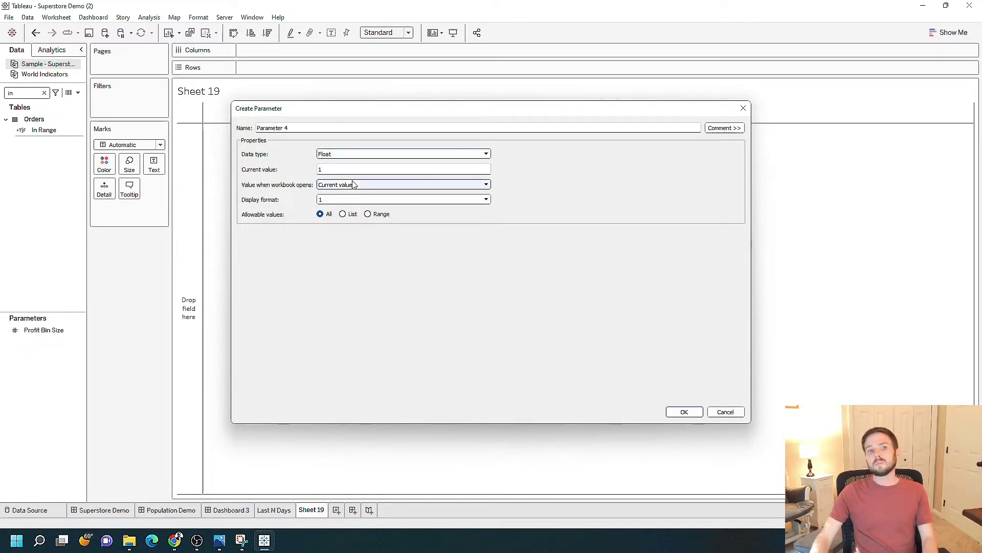
{"action": "left_click", "coordinate": [352, 154]}
{"action": "left_click", "coordinate": [328, 169]}
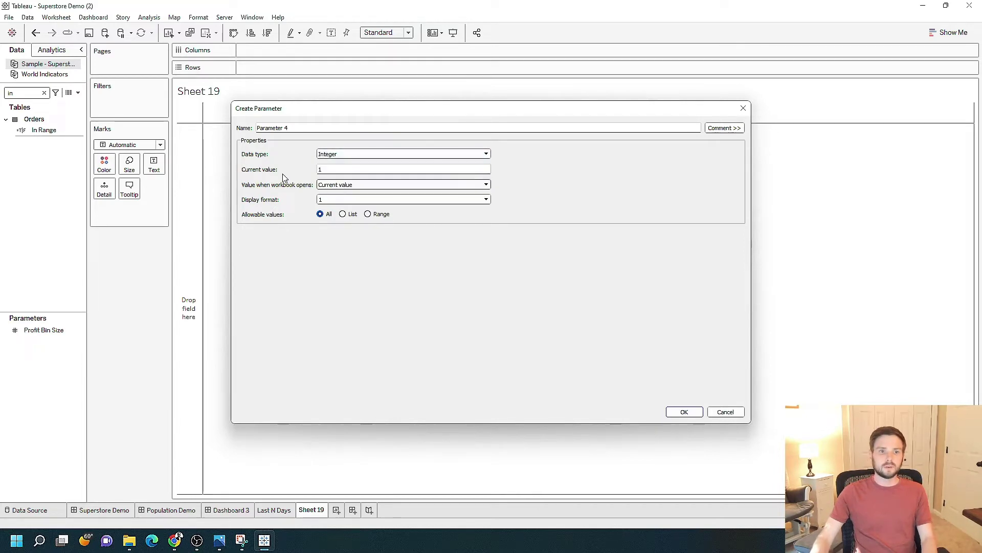
Name the parameter Integer Value and save it
{"action": "triple_click", "coordinate": [286, 128]}
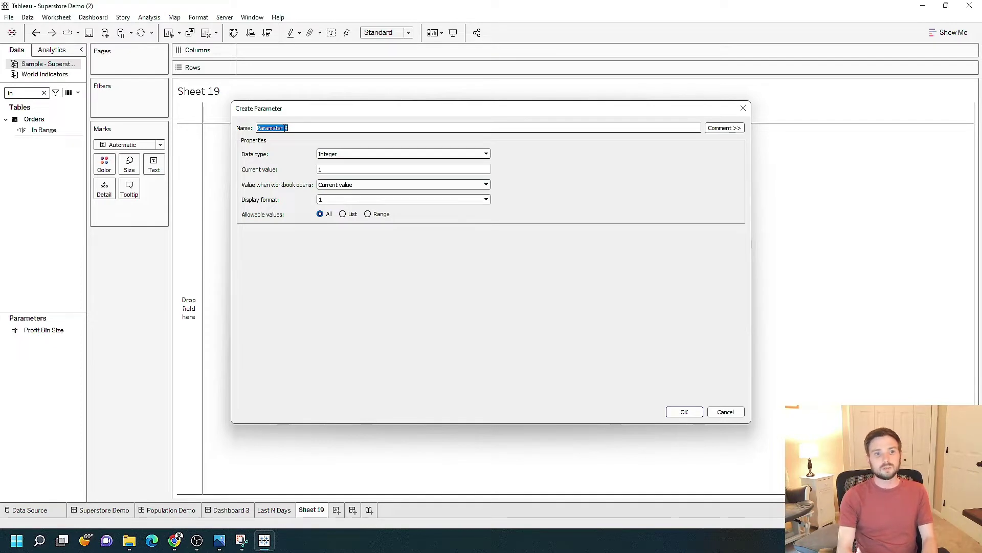
{"action": "type", "text": "Integer Value"}
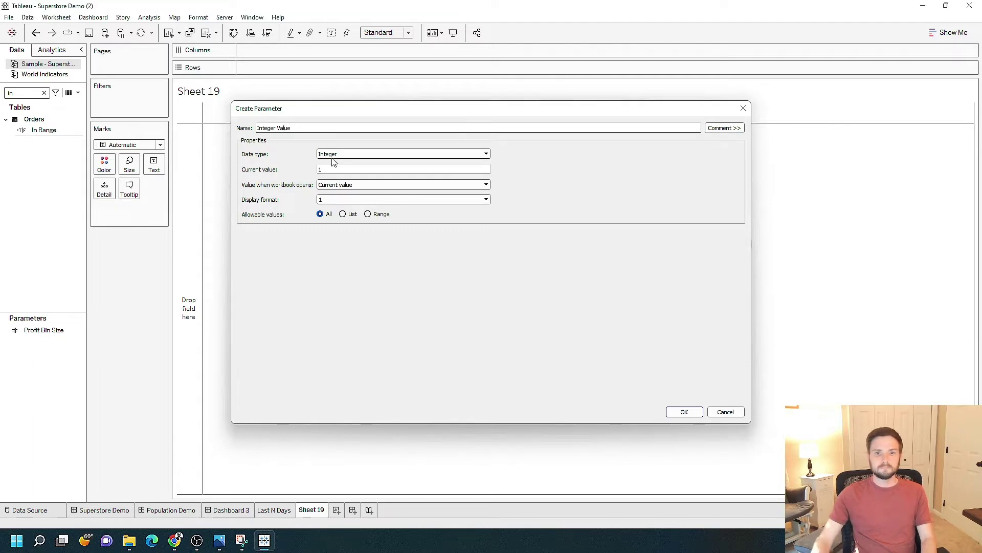
{"action": "left_click", "coordinate": [684, 413]}
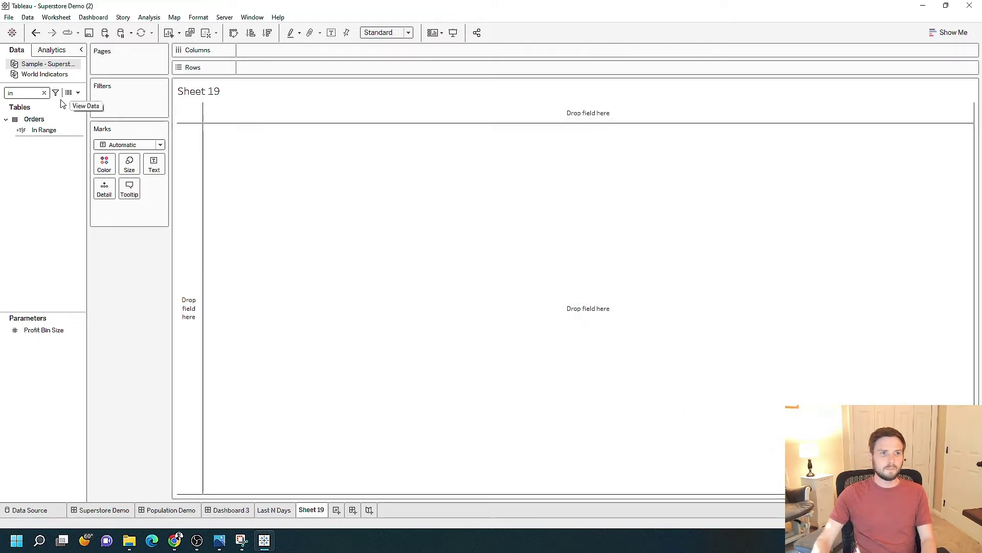
Clear the field search, show the control for the Integer Value parameter on the sheet and set it to 25
{"action": "left_click", "coordinate": [44, 93]}
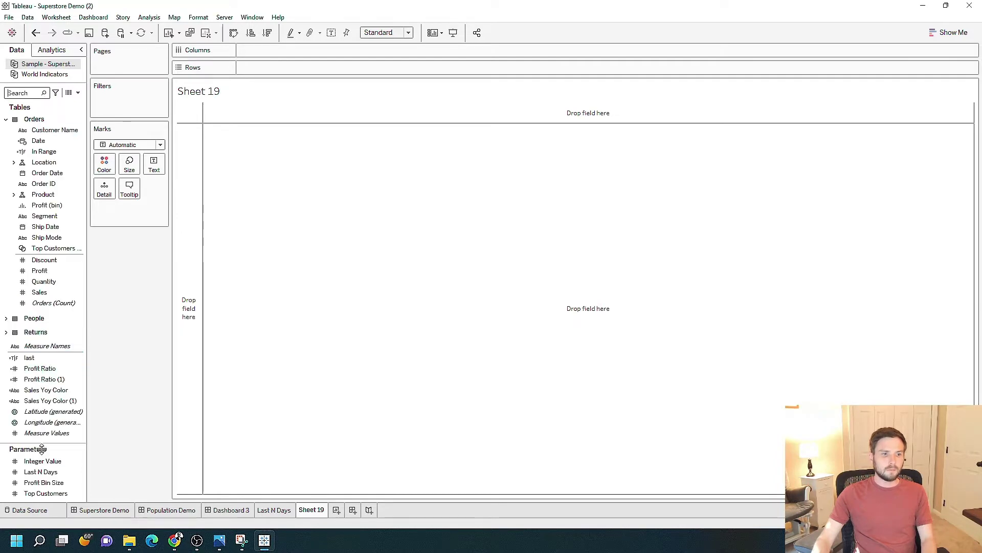
{"action": "left_click_drag", "start_coordinate": [41, 443], "coordinate": [41, 203]}
{"action": "key", "text": "Up"}
{"action": "key", "text": "Up"}
{"action": "key", "text": "Up"}
{"action": "key", "text": "Up"}
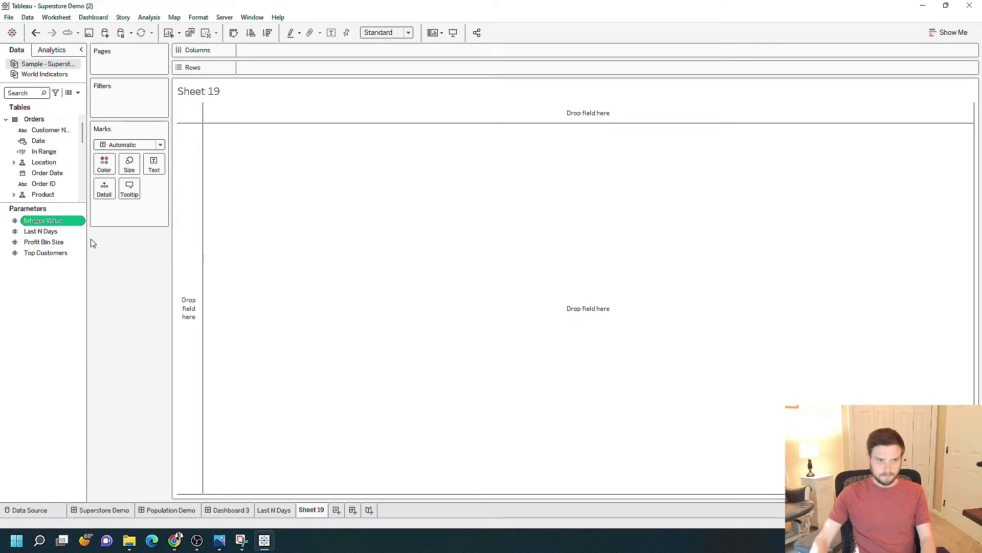
{"action": "right_click", "coordinate": [83, 225]}
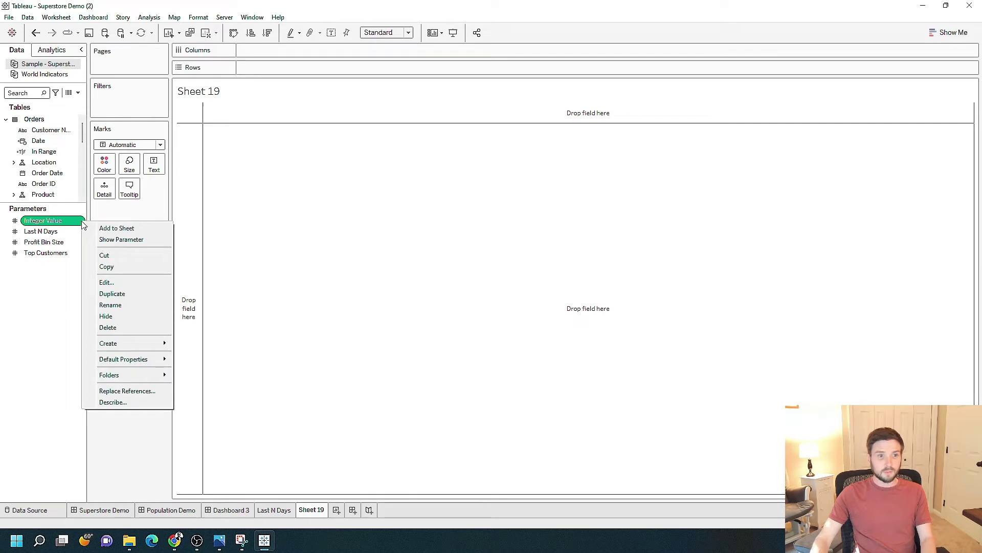
{"action": "left_click", "coordinate": [122, 239]}
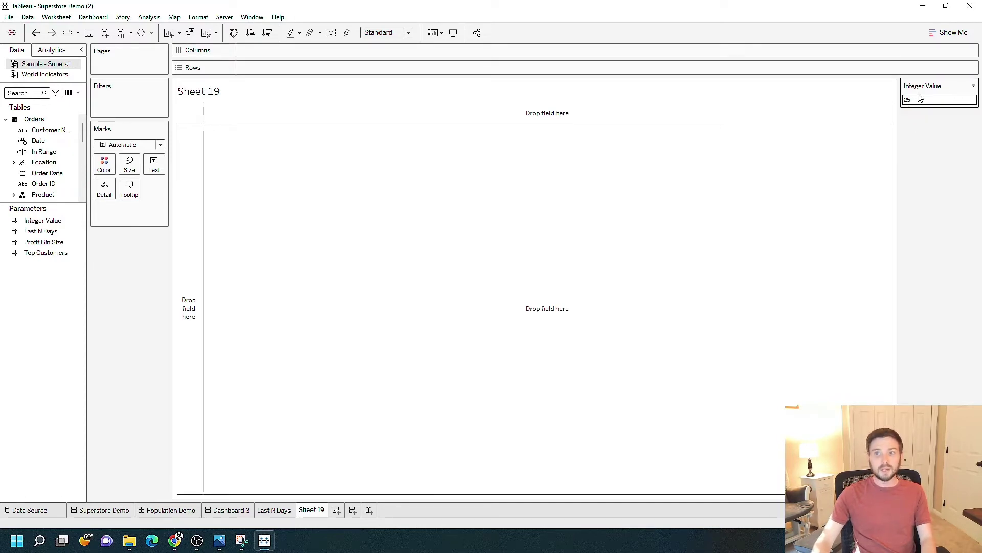
Search the data fields for sales and place the Sales measure on Rows
{"action": "left_click", "coordinate": [49, 173]}
{"action": "left_click", "coordinate": [45, 195]}
{"action": "left_click", "coordinate": [62, 203]}
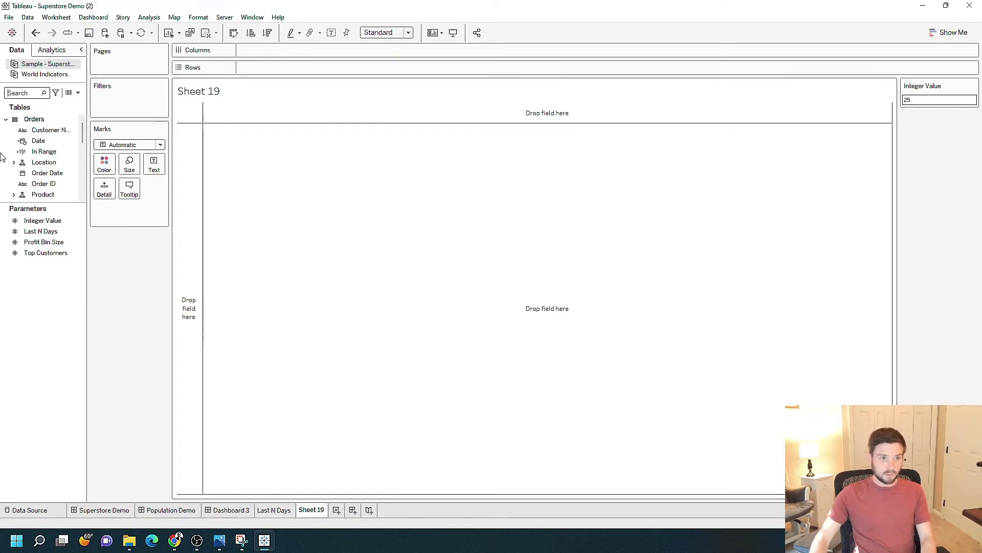
{"action": "left_click_drag", "start_coordinate": [43, 204], "coordinate": [69, 372]}
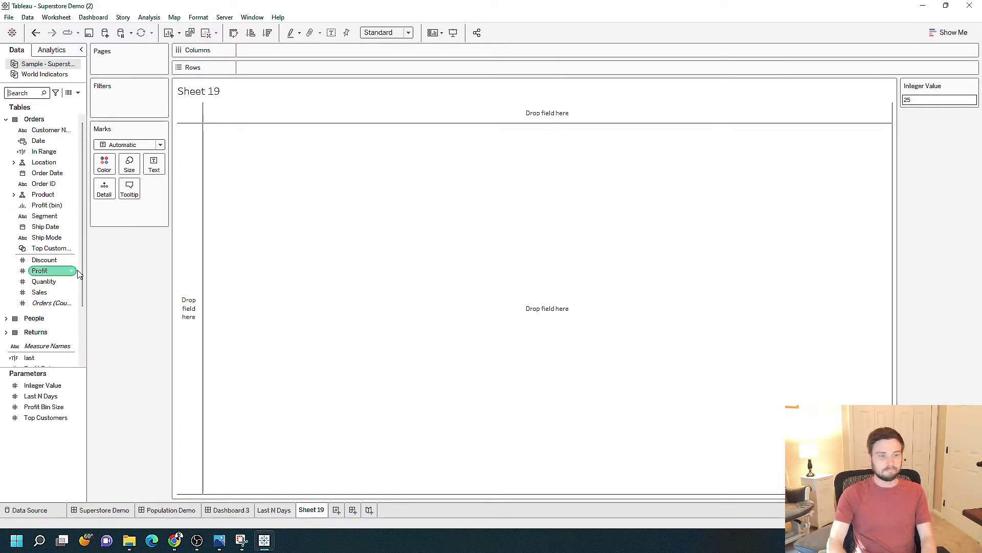
{"action": "type", "text": "sales"}
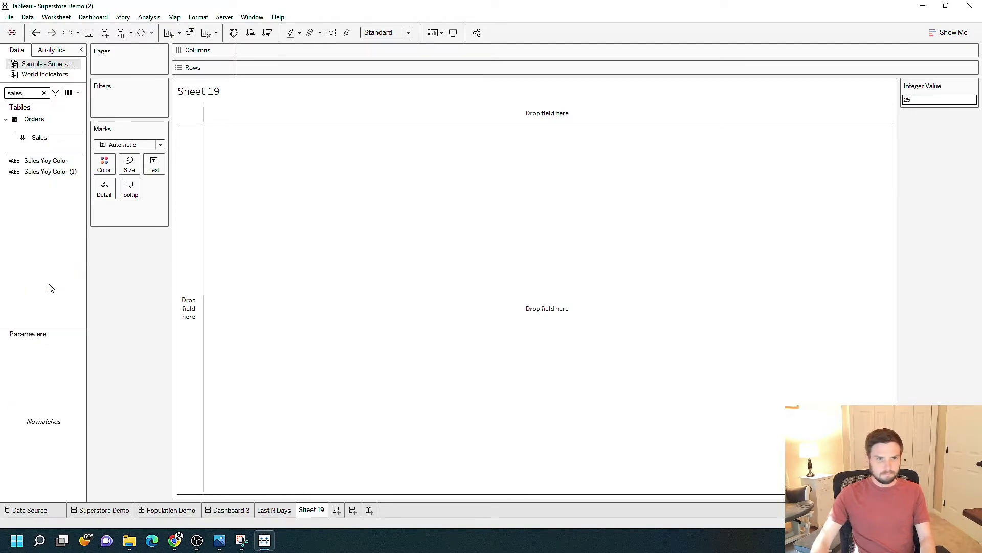
{"action": "left_click", "coordinate": [47, 138]}
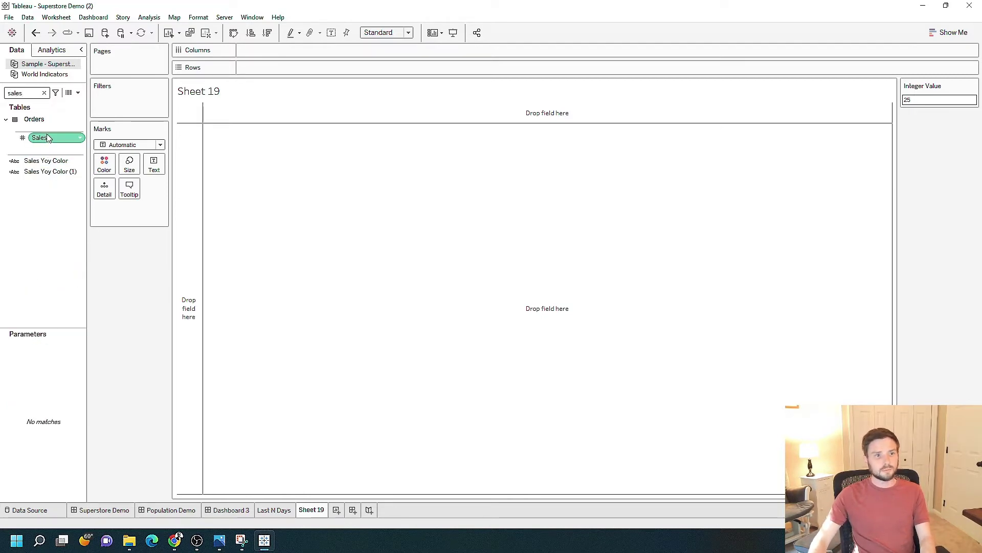
{"action": "left_click_drag", "start_coordinate": [46, 141], "coordinate": [264, 69]}
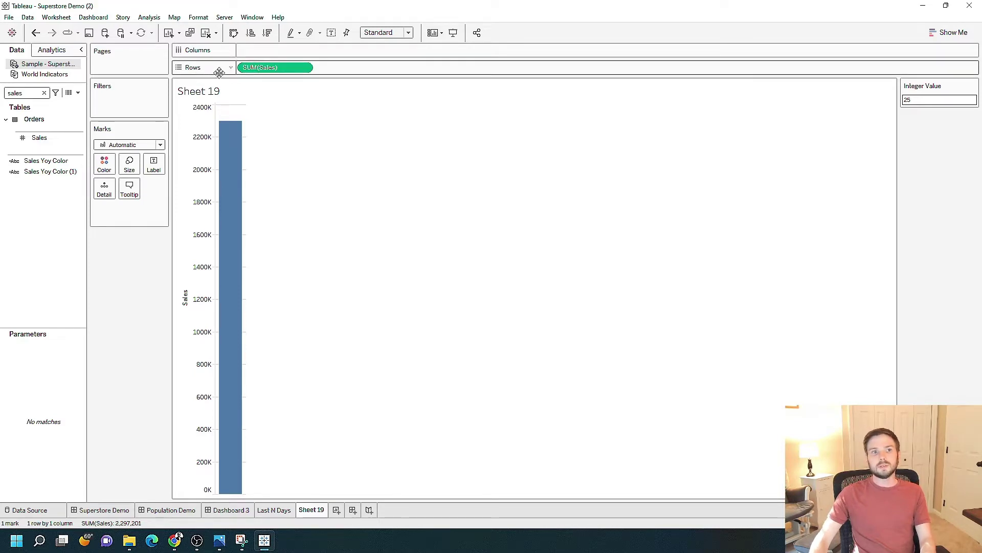
Convert the Sales field on Rows to a discrete dimension and look through the listed values from lowest to highest
{"action": "left_click", "coordinate": [305, 69]}
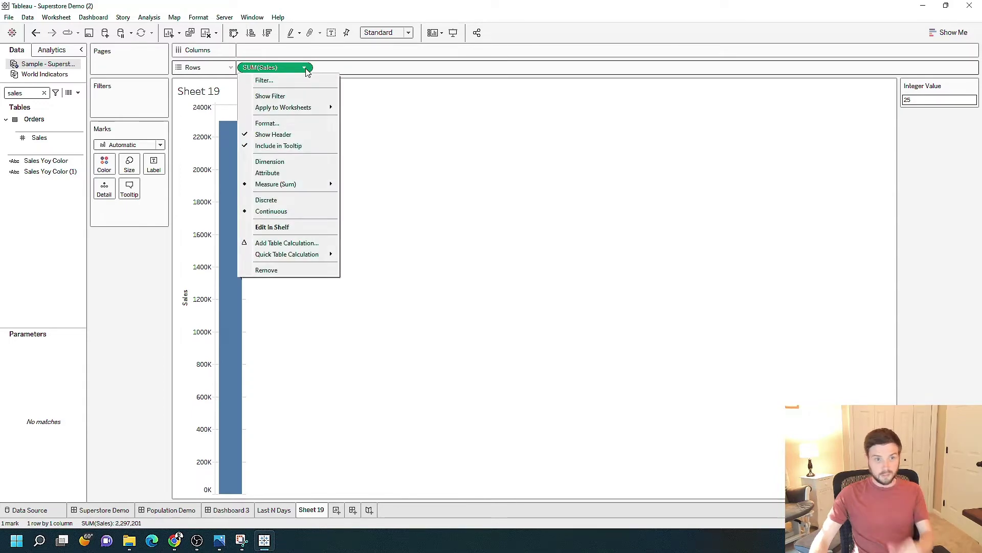
{"action": "left_click", "coordinate": [296, 161]}
{"action": "left_click", "coordinate": [304, 68]}
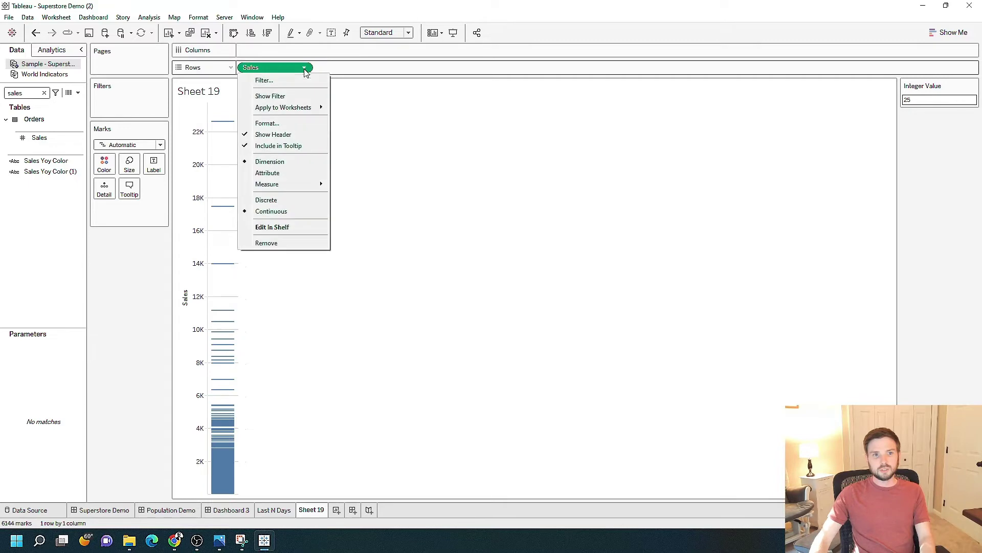
{"action": "left_click", "coordinate": [286, 199]}
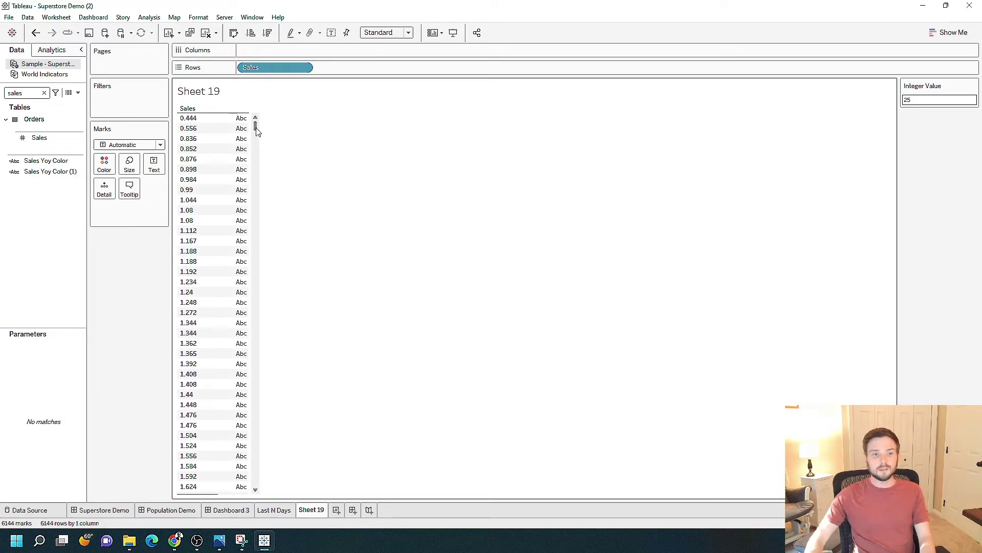
{"action": "scroll", "coordinate": [257, 136], "scroll_direction": "down", "scroll_amount": 5}
{"action": "left_click_drag", "start_coordinate": [257, 134], "coordinate": [274, 117]}
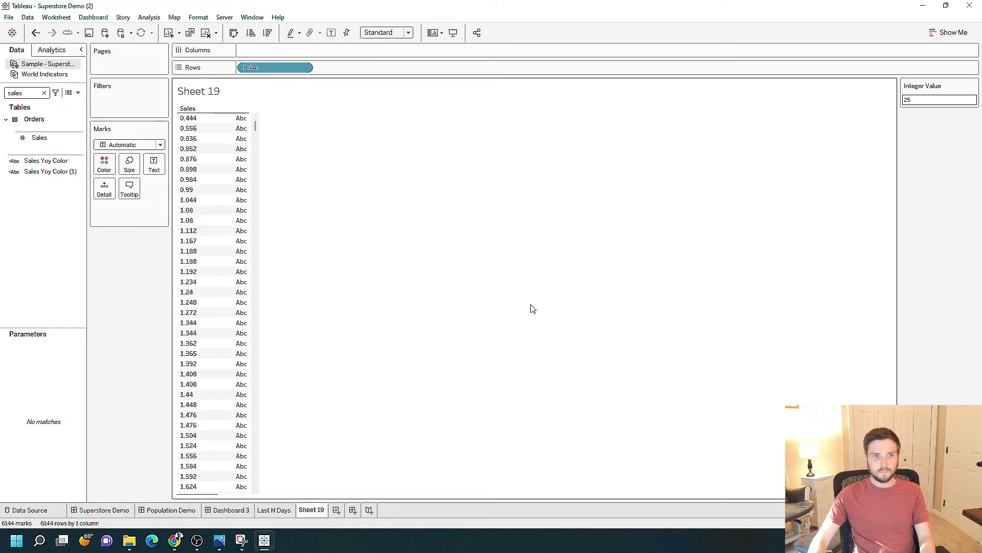
{"action": "left_click_drag", "start_coordinate": [257, 128], "coordinate": [239, 506]}
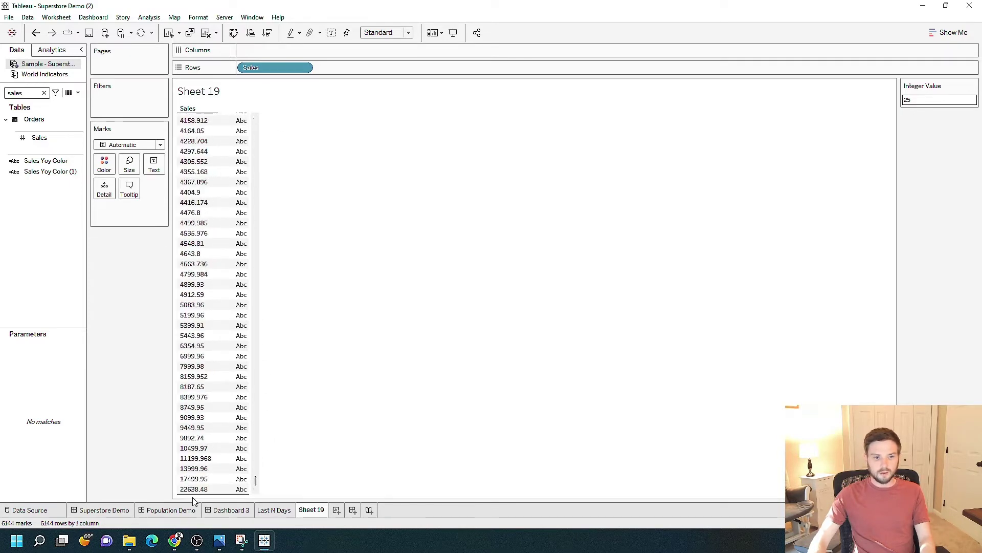
{"action": "left_click_drag", "start_coordinate": [257, 486], "coordinate": [272, 105]}
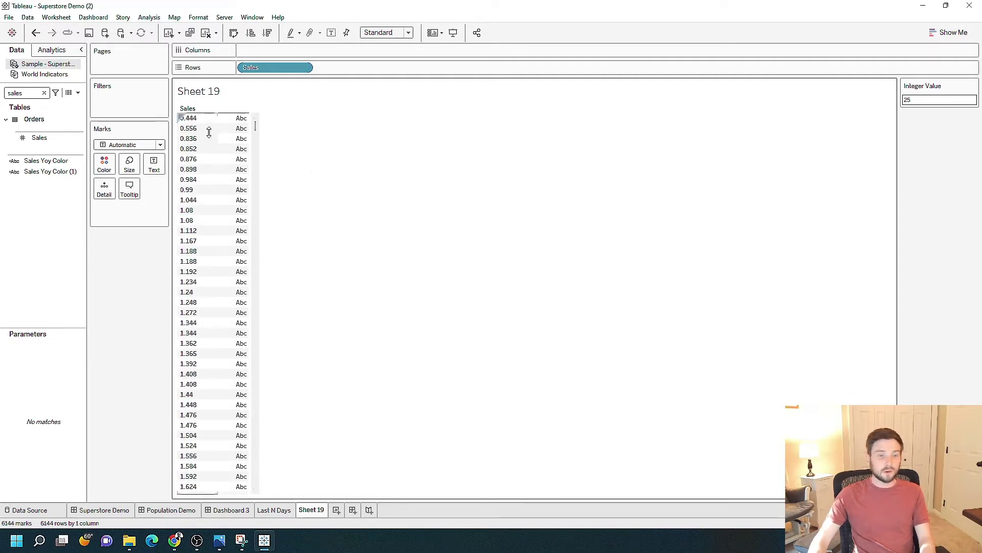
{"action": "mouse_move", "coordinate": [233, 224]}
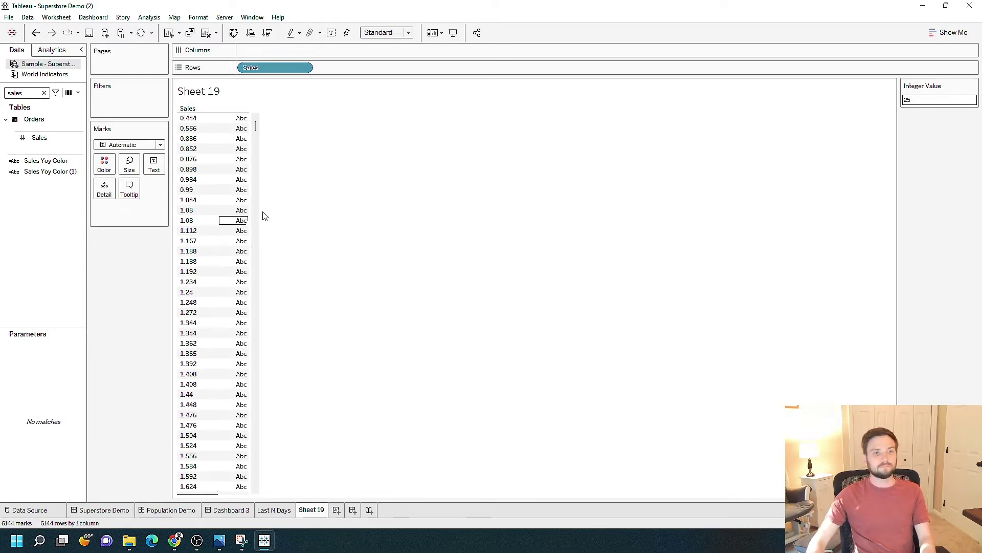
Write the formula [Sales] >= [Integer Value] in a new calculated field on the Sample - Superstore data
{"action": "left_click_drag", "start_coordinate": [85, 108], "coordinate": [138, 114]}
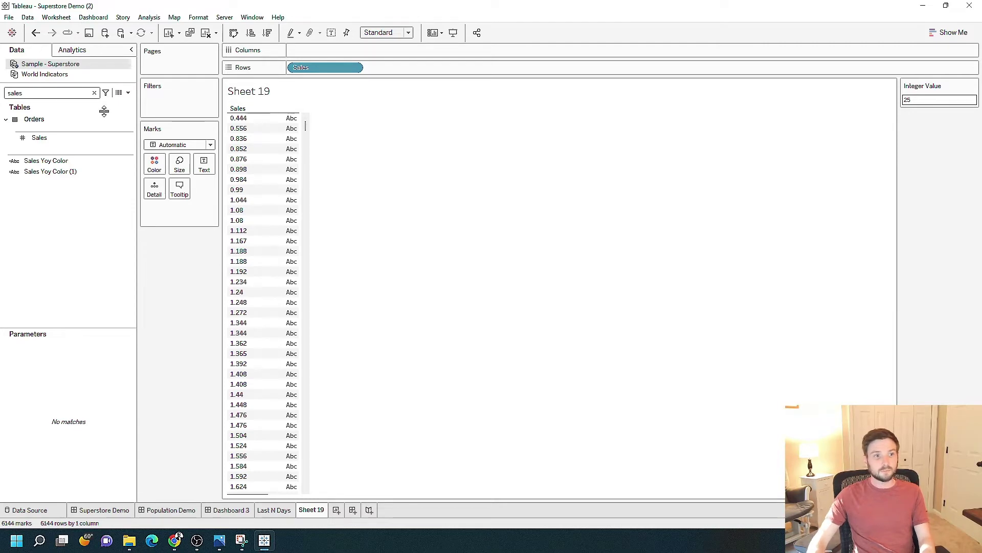
{"action": "left_click", "coordinate": [129, 93]}
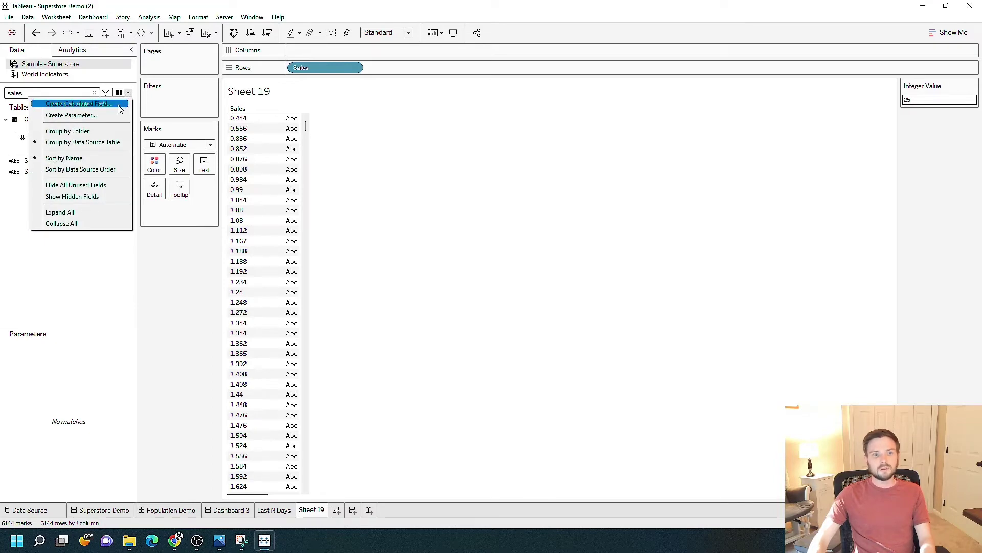
{"action": "left_click", "coordinate": [119, 105]}
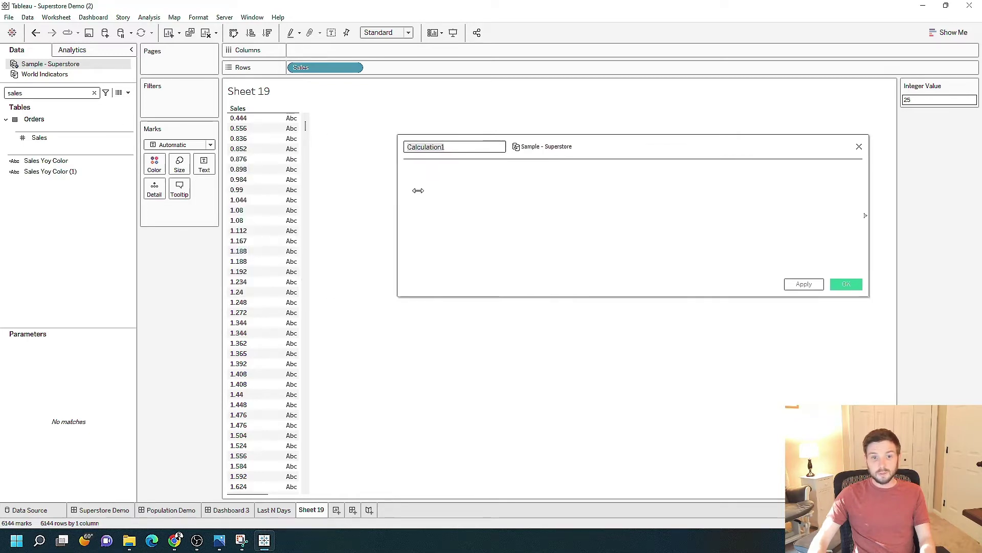
{"action": "left_click_drag", "start_coordinate": [629, 146], "coordinate": [498, 117]}
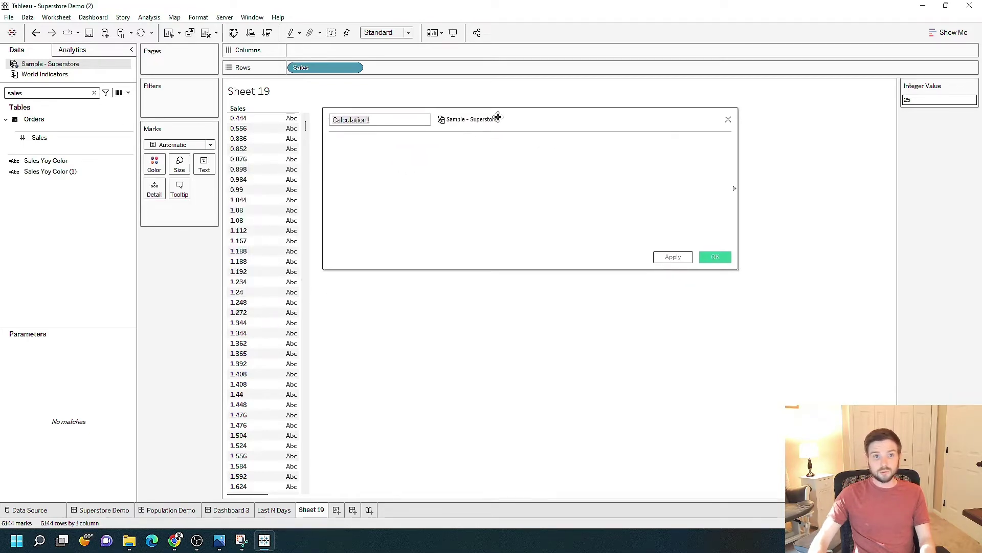
{"action": "left_click", "coordinate": [541, 180]}
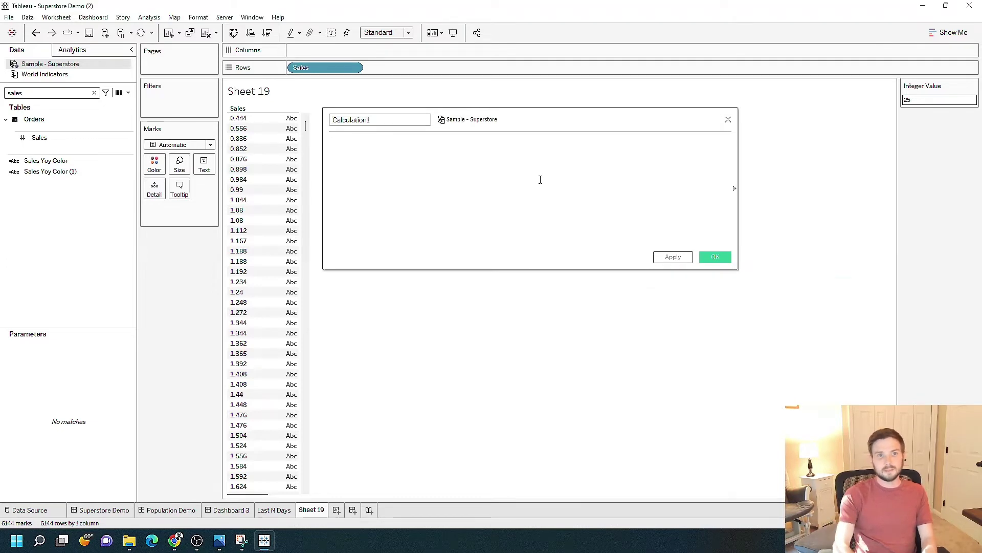
{"action": "left_click_drag", "start_coordinate": [358, 68], "coordinate": [379, 160]}
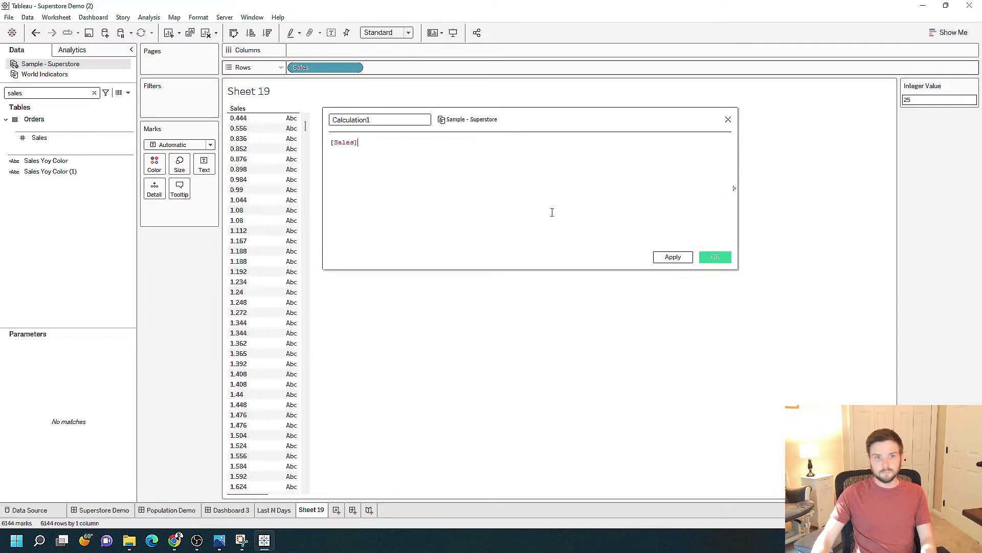
{"action": "scroll", "coordinate": [460, 178], "scroll_direction": "up", "scroll_amount": 2}
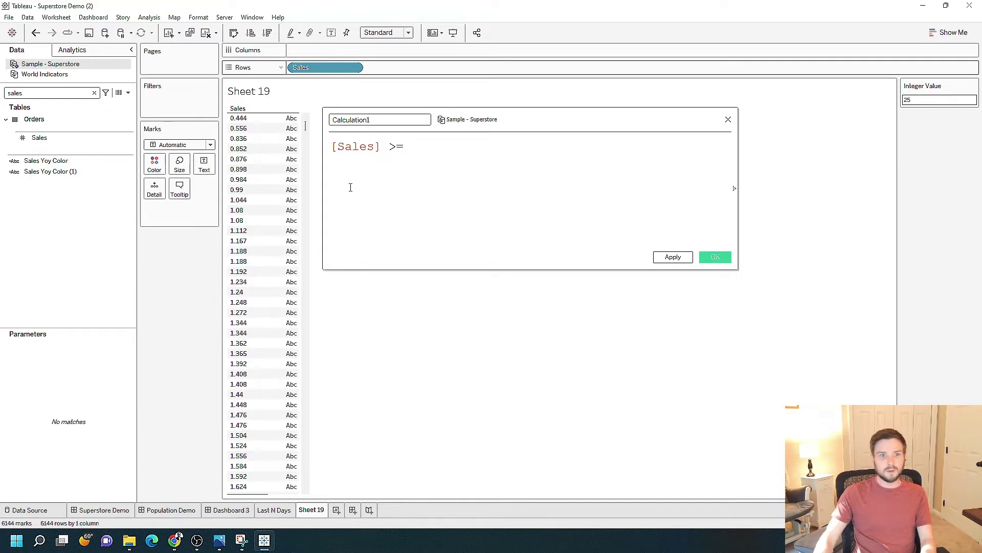
{"action": "type", "text": ">= int"}
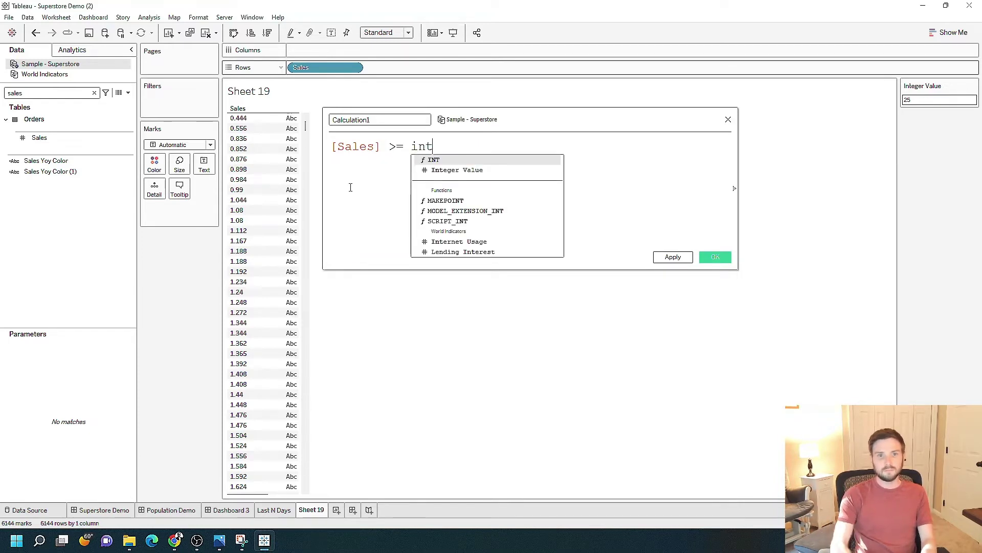
{"action": "left_click", "coordinate": [472, 170]}
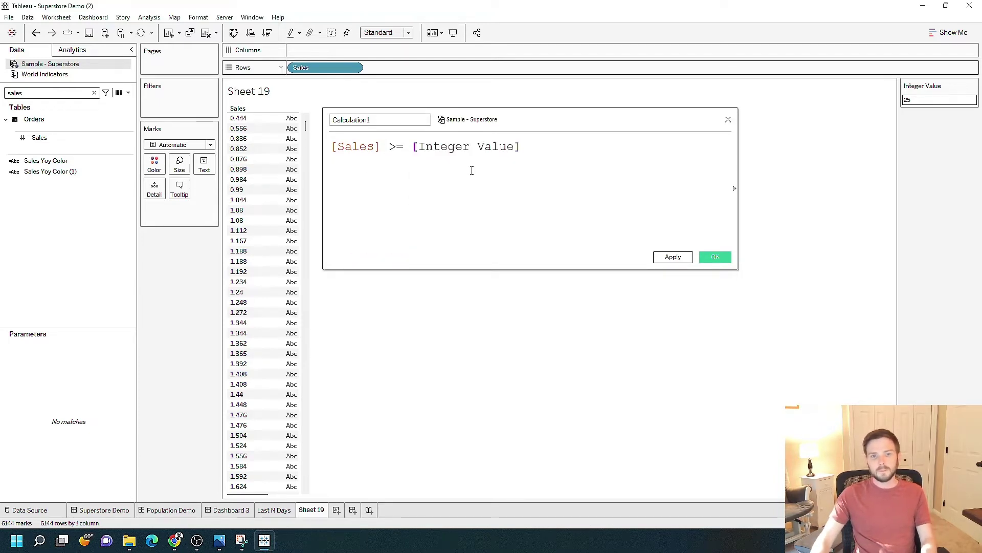
{"action": "left_click_drag", "start_coordinate": [383, 149], "coordinate": [322, 149]}
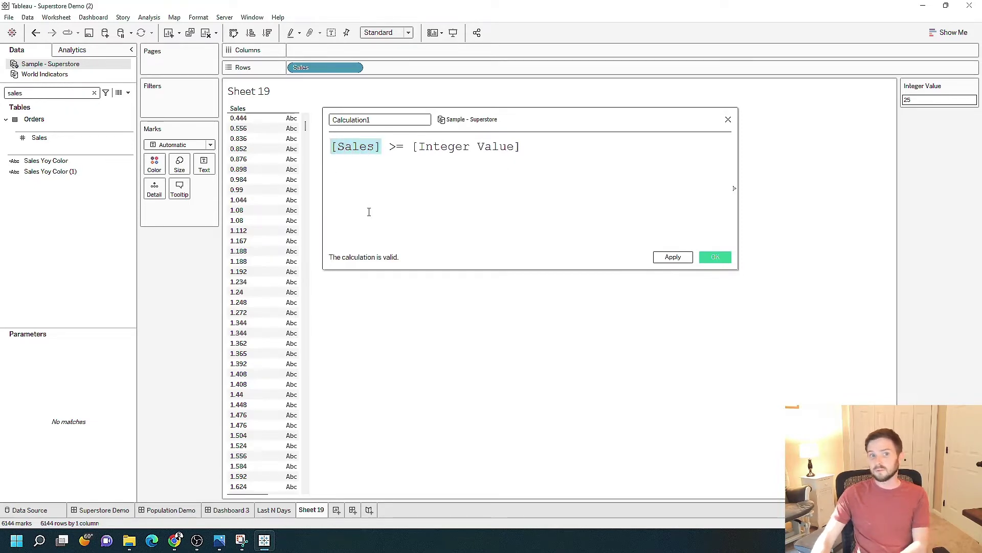
{"action": "left_click", "coordinate": [373, 196]}
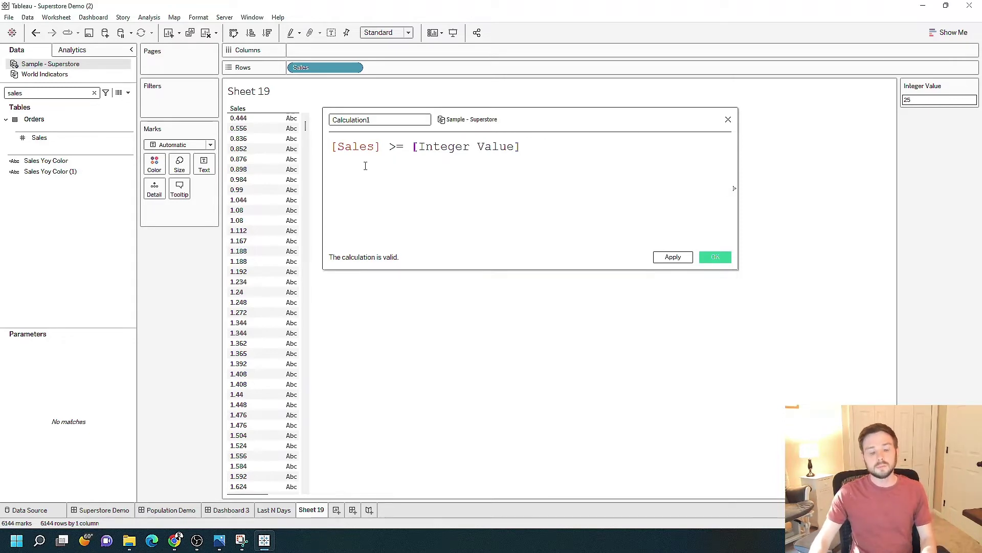
{"action": "left_click_drag", "start_coordinate": [410, 145], "coordinate": [521, 146]}
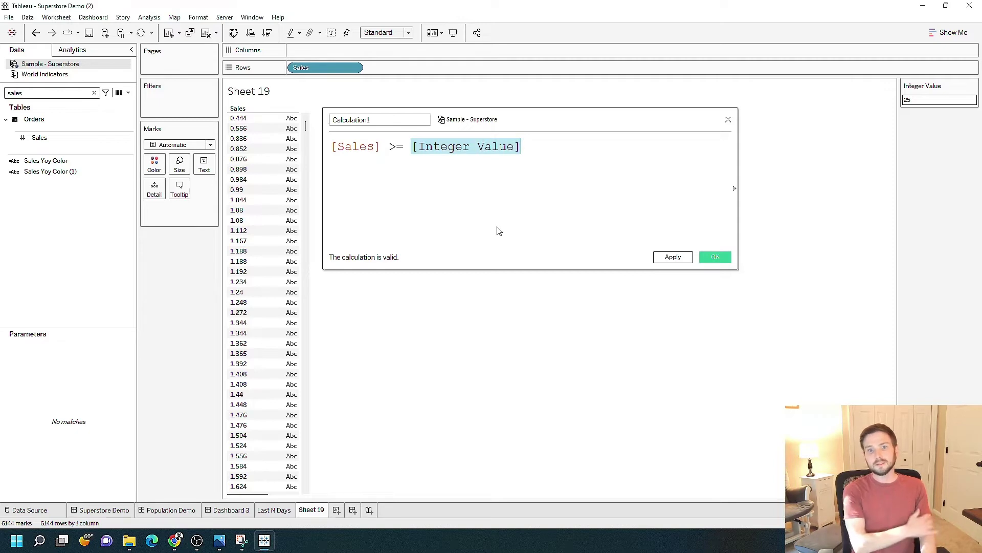
{"action": "left_click", "coordinate": [420, 204]}
Name the calculated field Sales > Parameter, then apply and save the calculation
{"action": "left_click", "coordinate": [371, 121]}
{"action": "double_click", "coordinate": [371, 121]}
{"action": "type", "text": "S"}
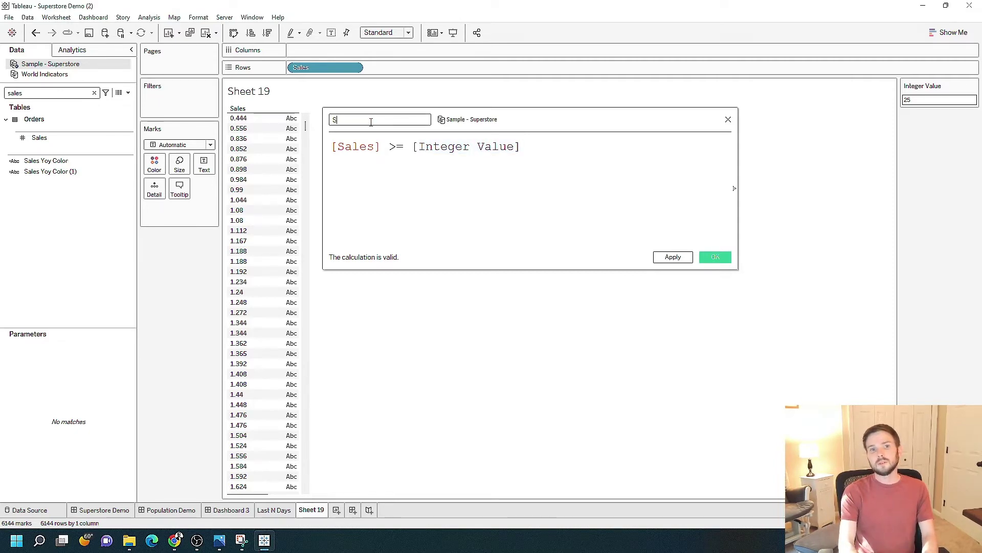
{"action": "type", "text": "ales >"}
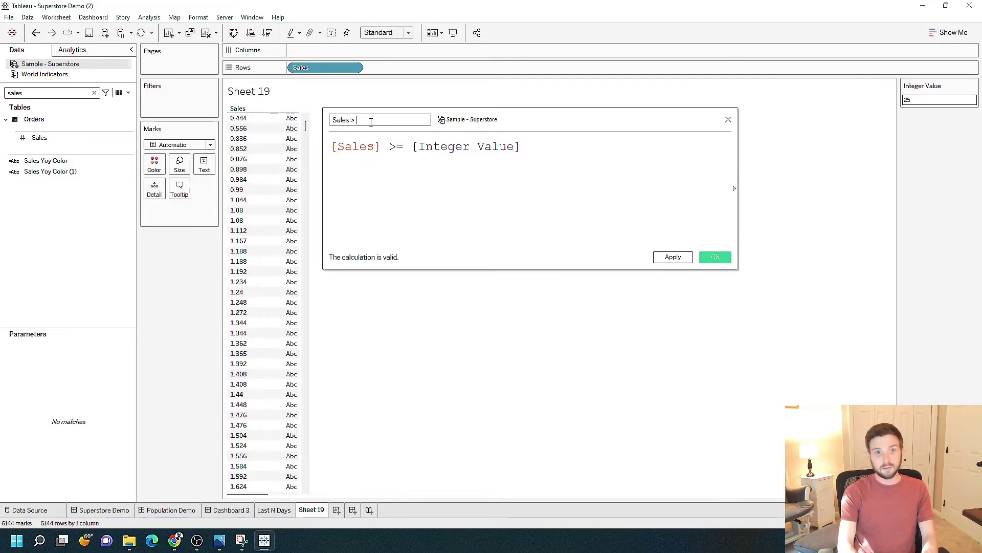
{"action": "type", "text": " Parameter"}
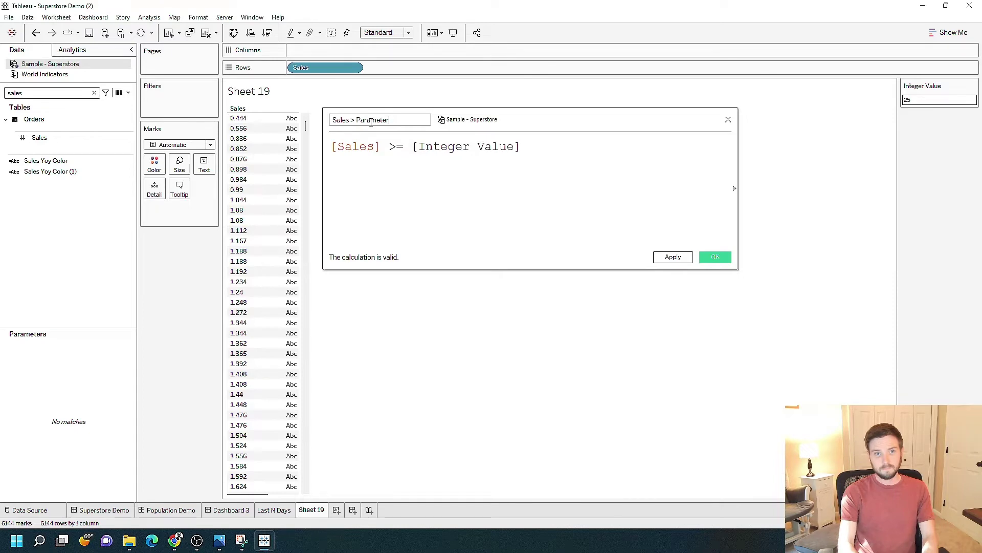
{"action": "left_click", "coordinate": [430, 183]}
{"action": "scroll", "coordinate": [429, 182], "scroll_direction": "up", "scroll_amount": 2}
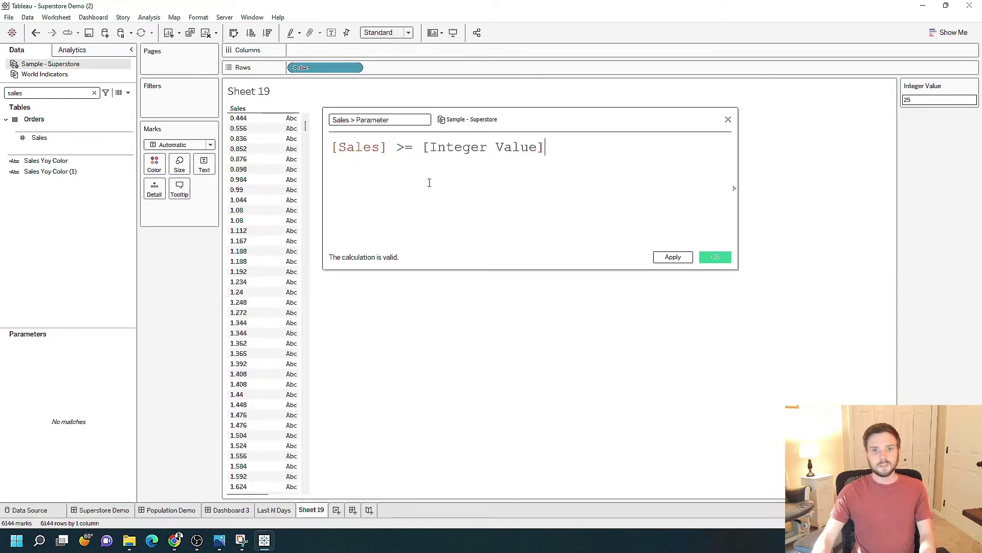
{"action": "left_click", "coordinate": [677, 258]}
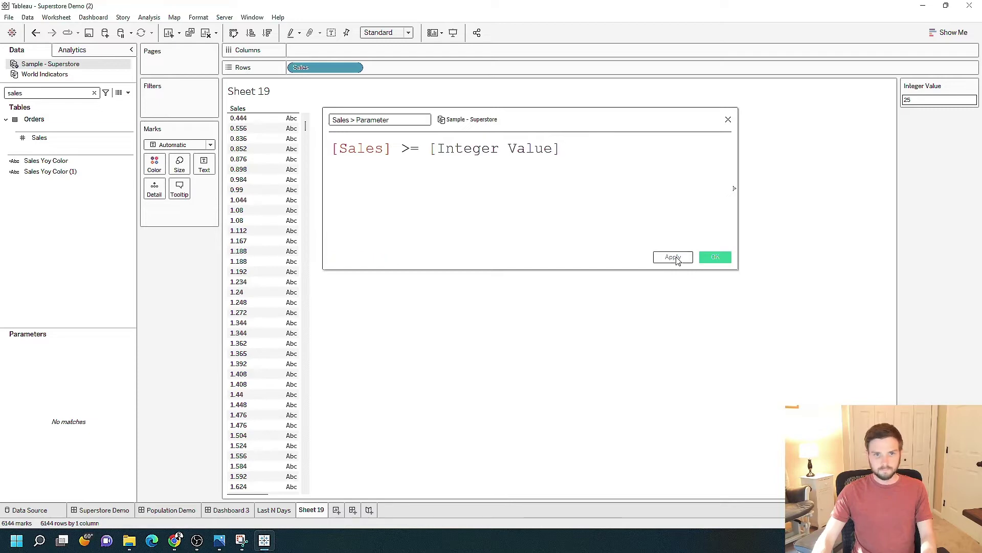
{"action": "left_click", "coordinate": [714, 258]}
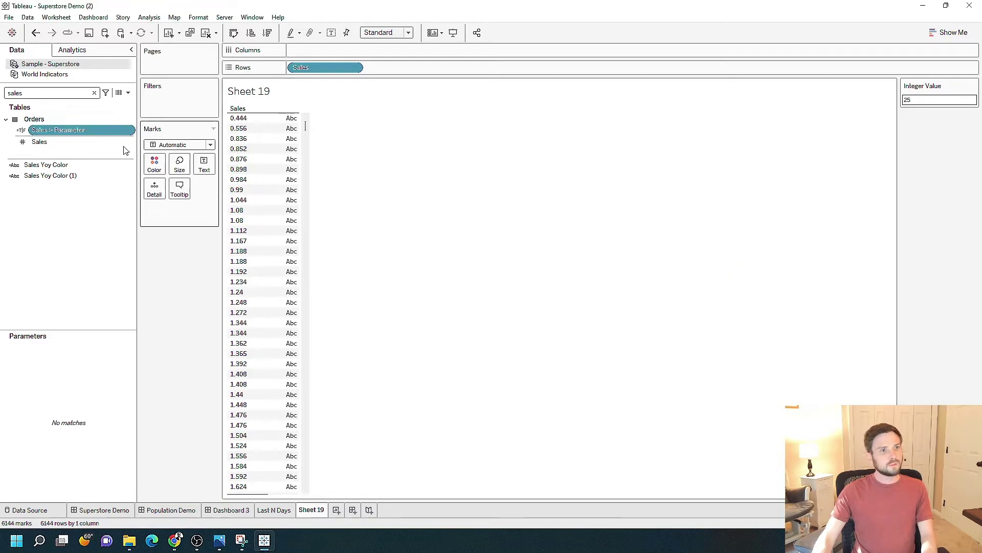
Color the marks by the Sales > Parameter field and check the coloring for low and higher Sales values
{"action": "left_click_drag", "start_coordinate": [49, 131], "coordinate": [158, 165]}
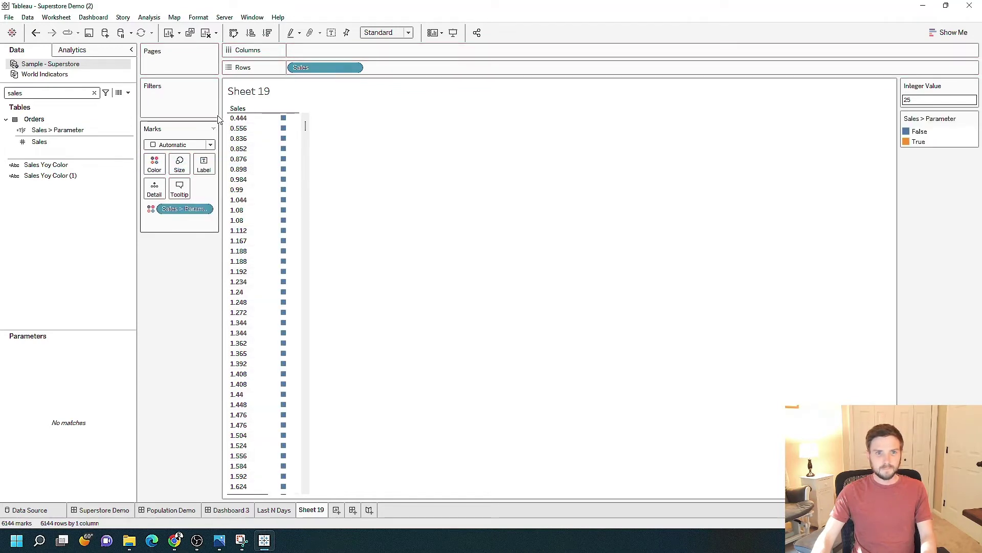
{"action": "mouse_move", "coordinate": [291, 125]}
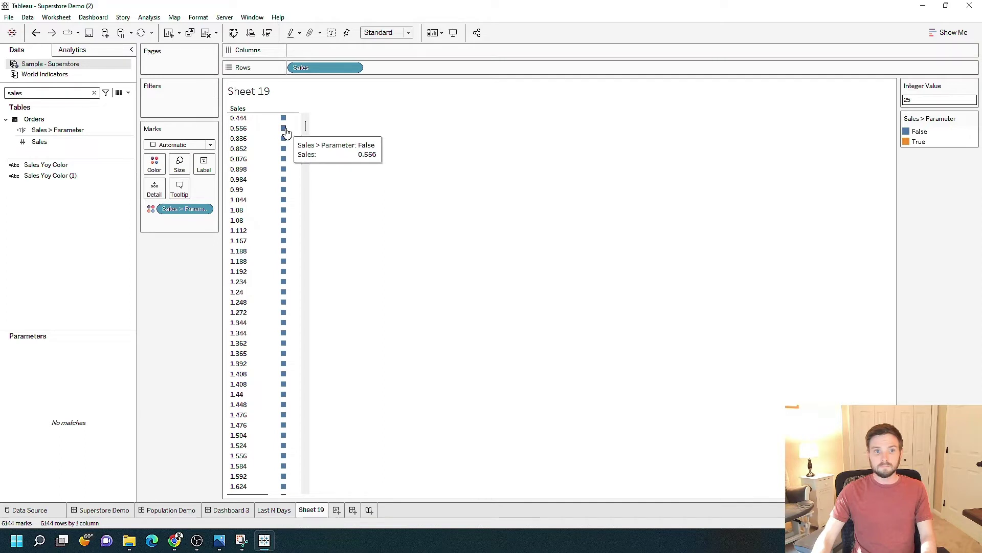
{"action": "mouse_move", "coordinate": [284, 150]}
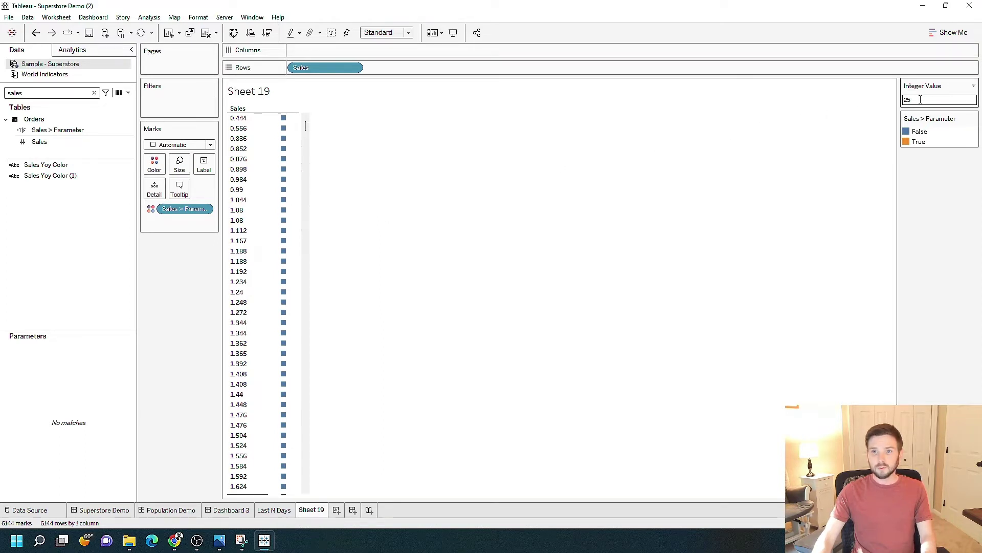
{"action": "left_click_drag", "start_coordinate": [305, 125], "coordinate": [309, 278]}
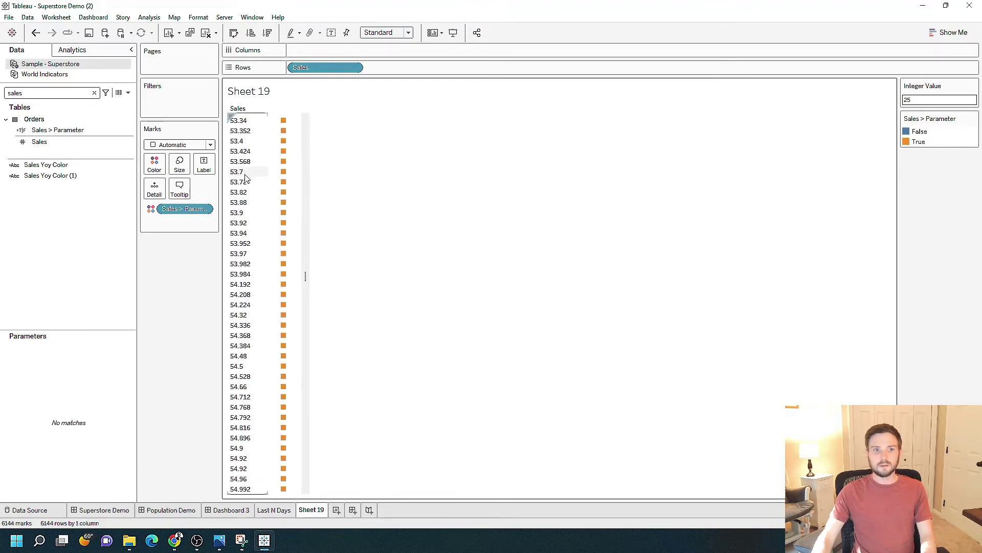
{"action": "mouse_move", "coordinate": [284, 162]}
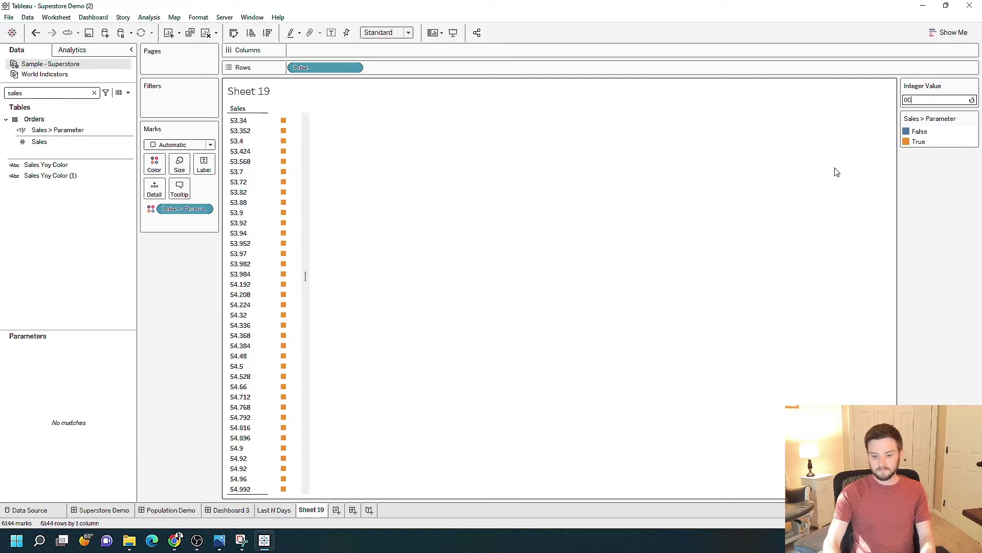
Set the Integer Value parameter to 100 and inspect the mark colors around Sales values of 100
{"action": "key", "text": "Return"}
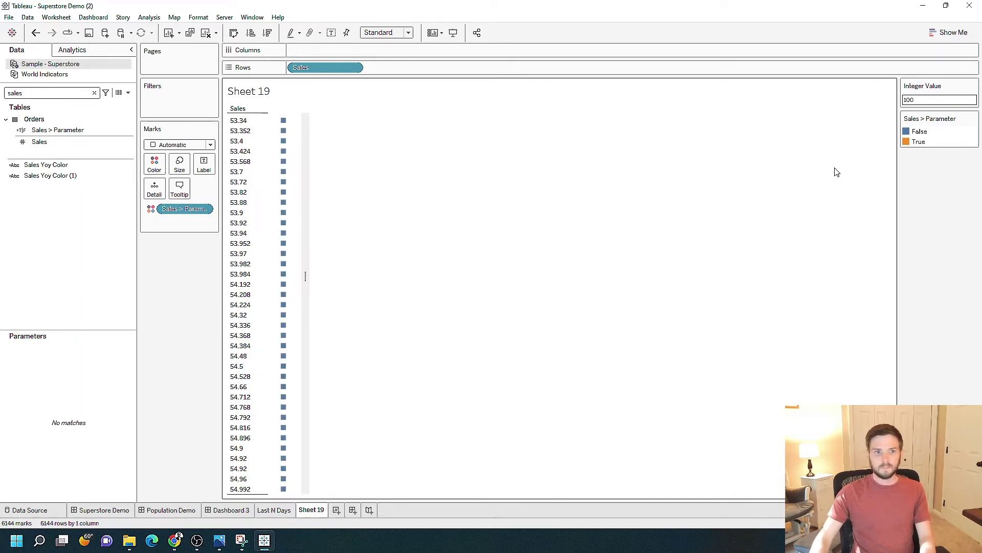
{"action": "left_click_drag", "start_coordinate": [306, 276], "coordinate": [306, 320]}
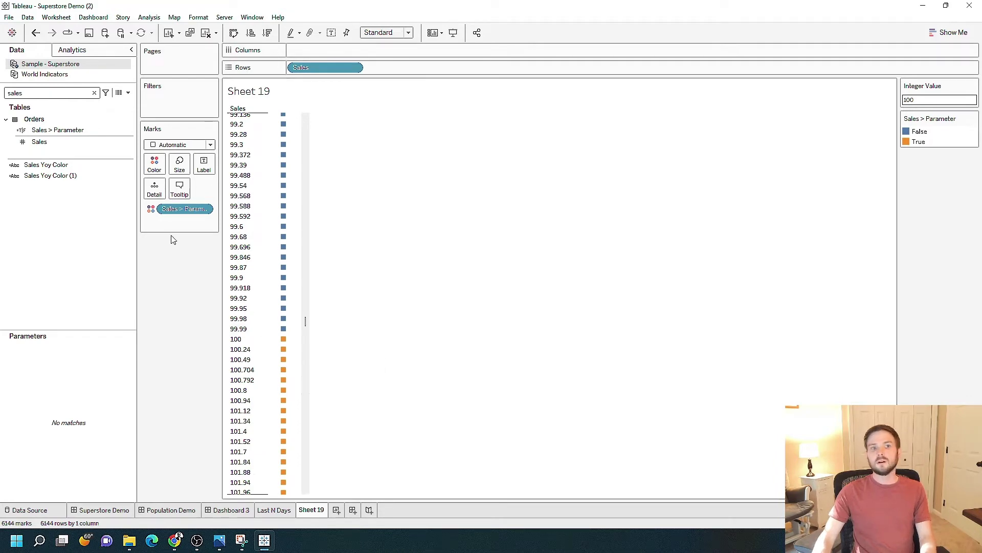
Move the Sales > Parameter field from Color to Filters, keep only True, and check the start of the filtered Sales list
{"action": "left_click_drag", "start_coordinate": [186, 209], "coordinate": [191, 114]}
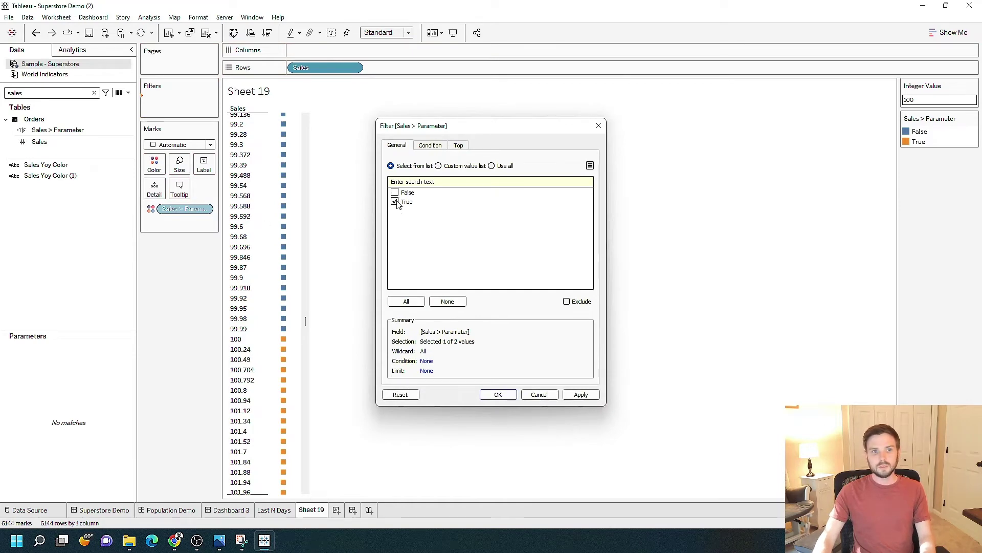
{"action": "left_click", "coordinate": [583, 395]}
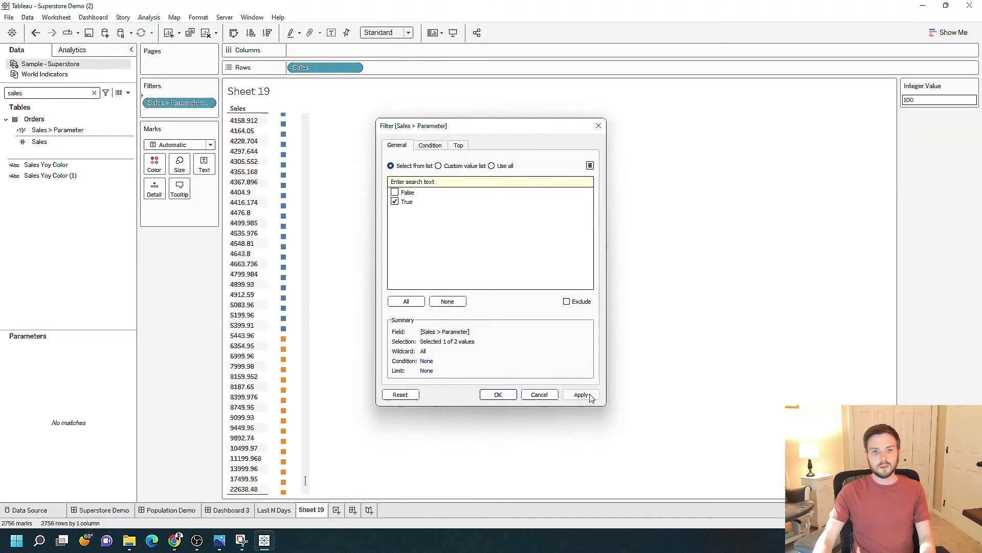
{"action": "left_click", "coordinate": [499, 395]}
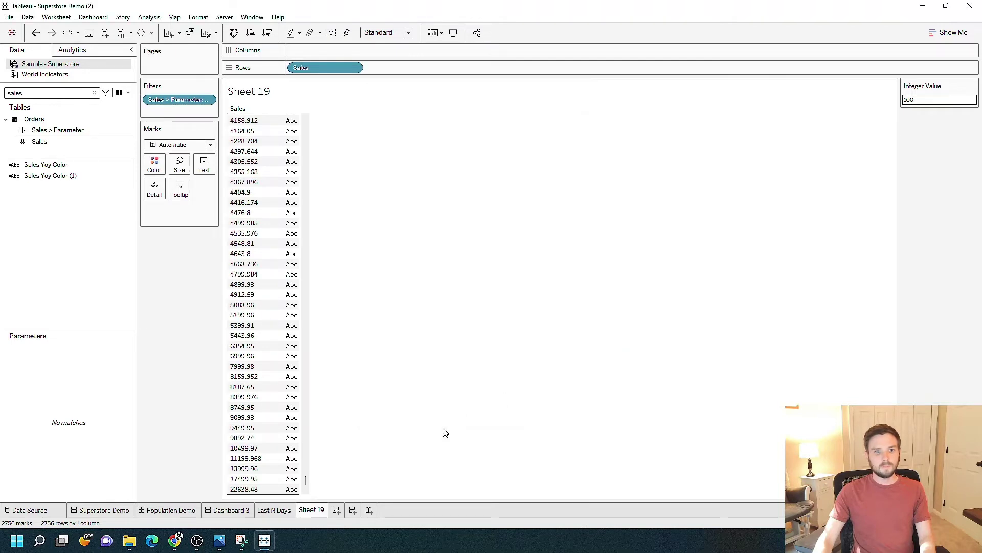
{"action": "left_click_drag", "start_coordinate": [305, 485], "coordinate": [310, 102]}
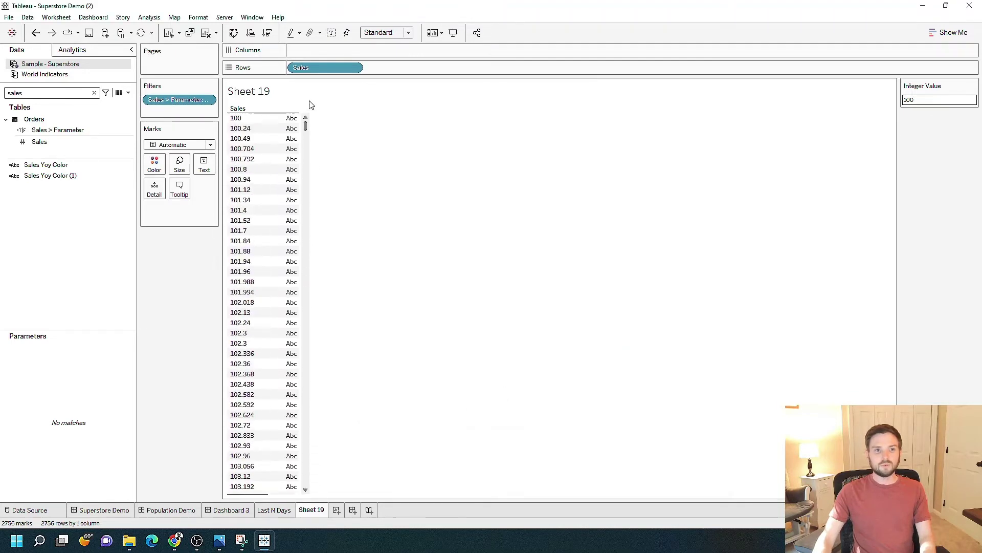
{"action": "left_click", "coordinate": [936, 99]}
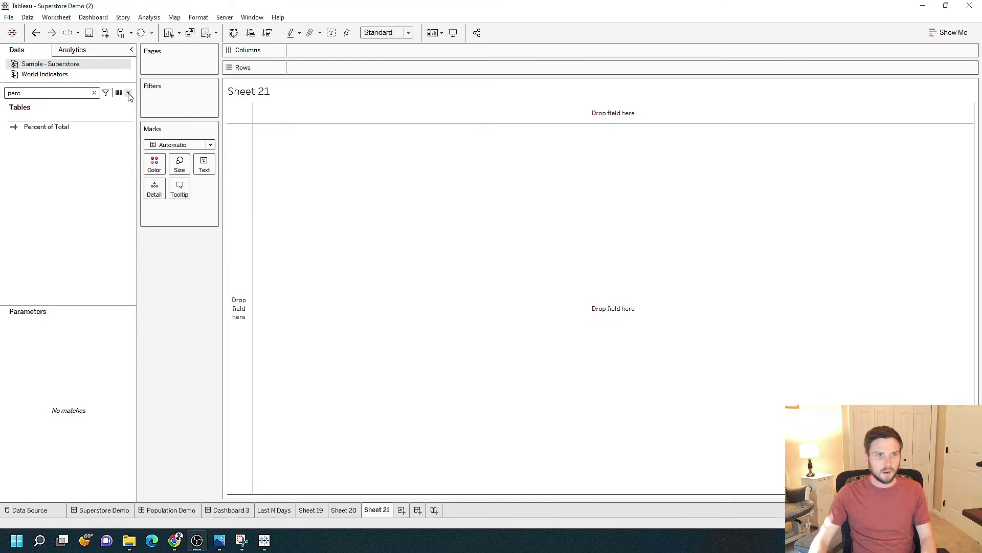
Replace the data field search on Sheet 21 with region and select the Region field
{"action": "left_click", "coordinate": [94, 92]}
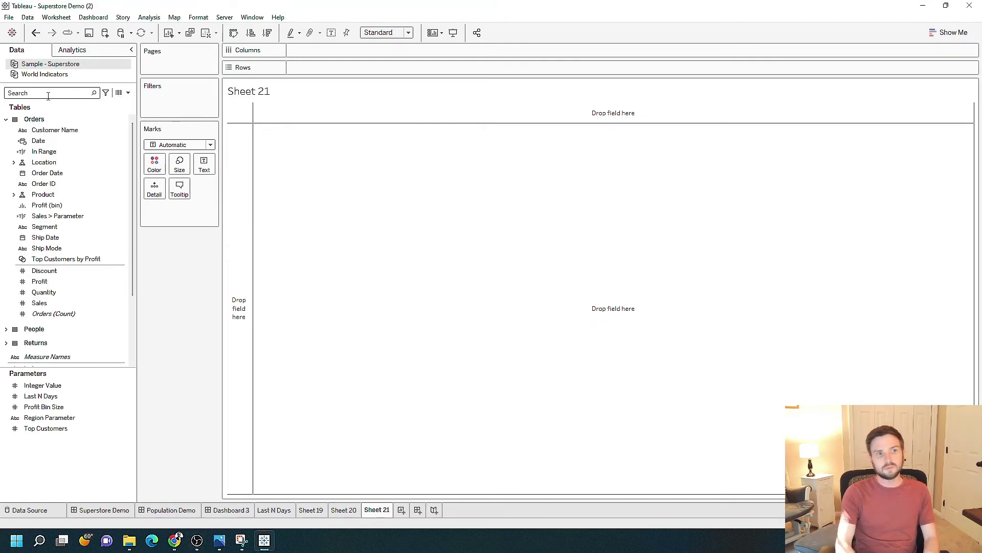
{"action": "type", "text": "region"}
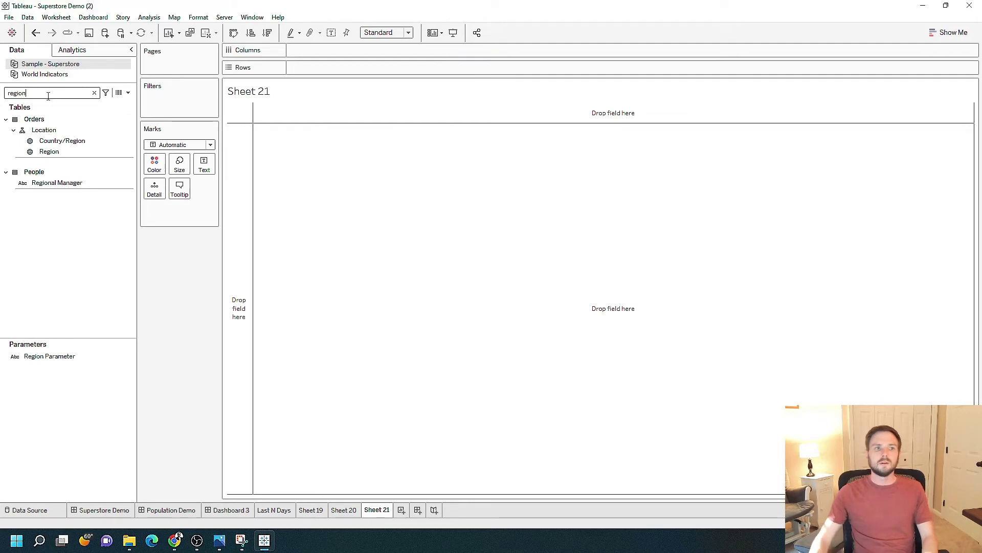
{"action": "left_click", "coordinate": [78, 152]}
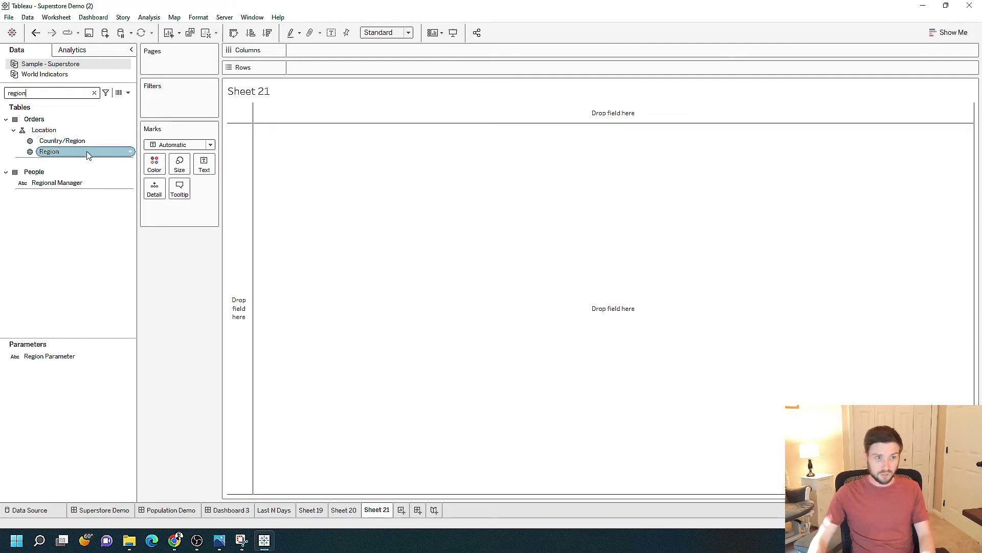
{"action": "left_click", "coordinate": [128, 93]}
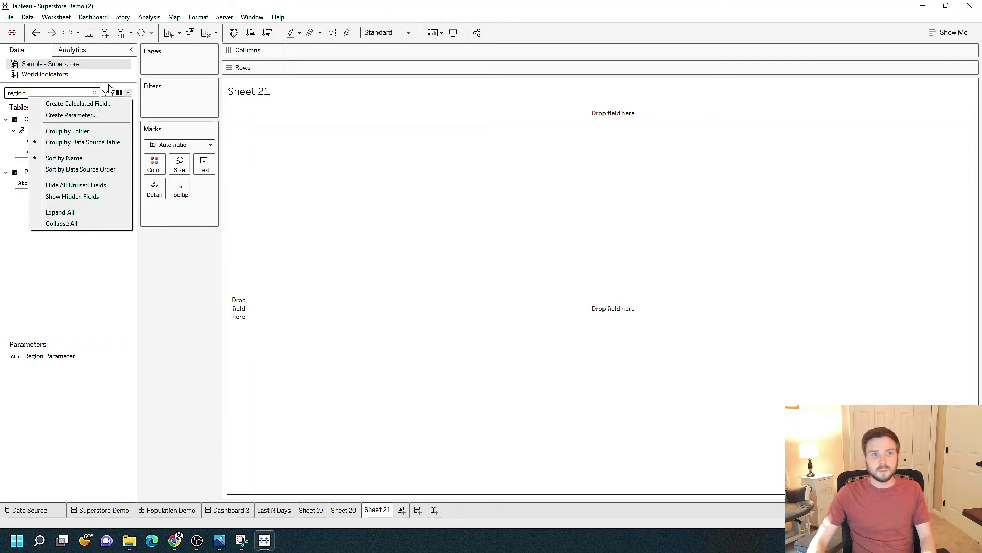
{"action": "left_click", "coordinate": [110, 93]}
{"action": "left_click", "coordinate": [86, 152]}
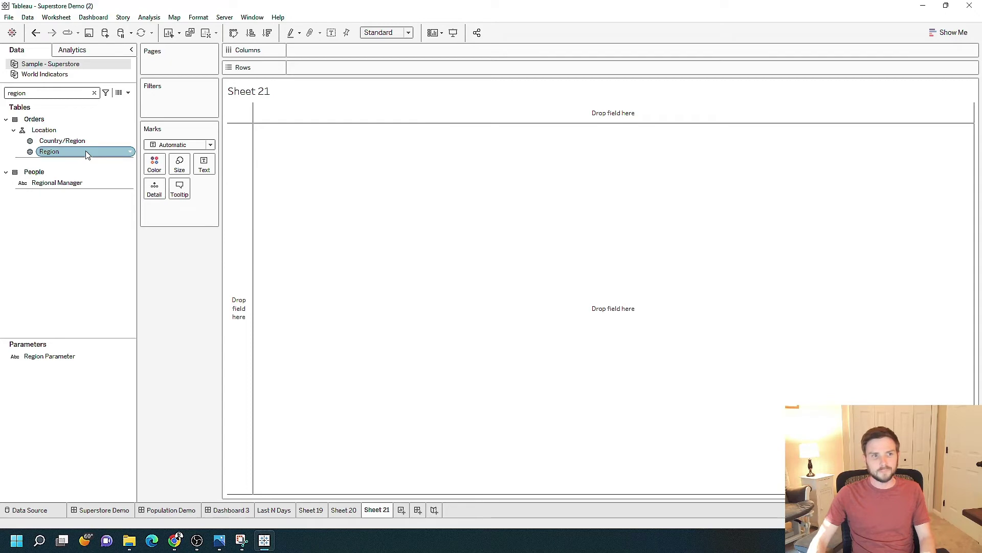
{"action": "left_click", "coordinate": [87, 155]}
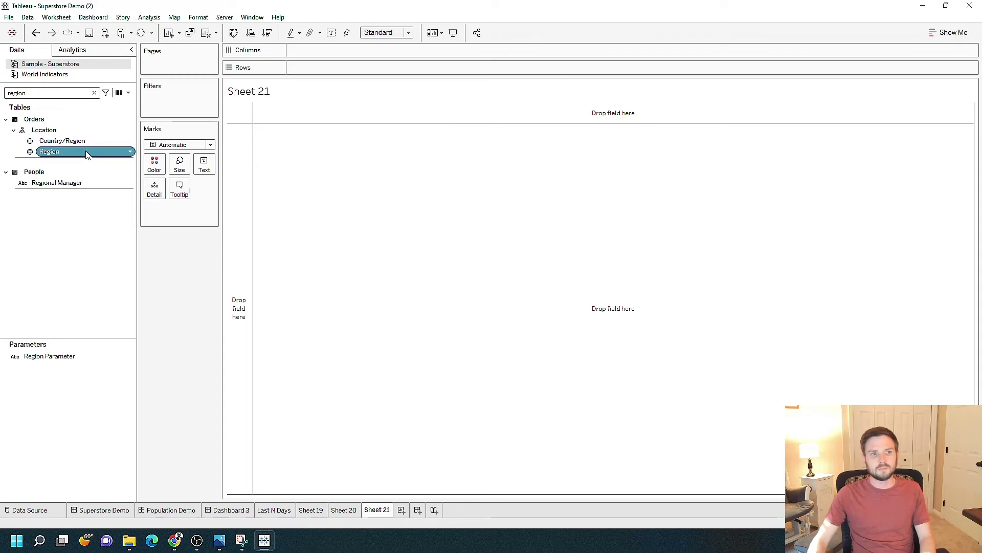
Create a string list parameter directly from the Region field, keeping the proposed name, values and East as the current value
{"action": "left_click", "coordinate": [131, 154]}
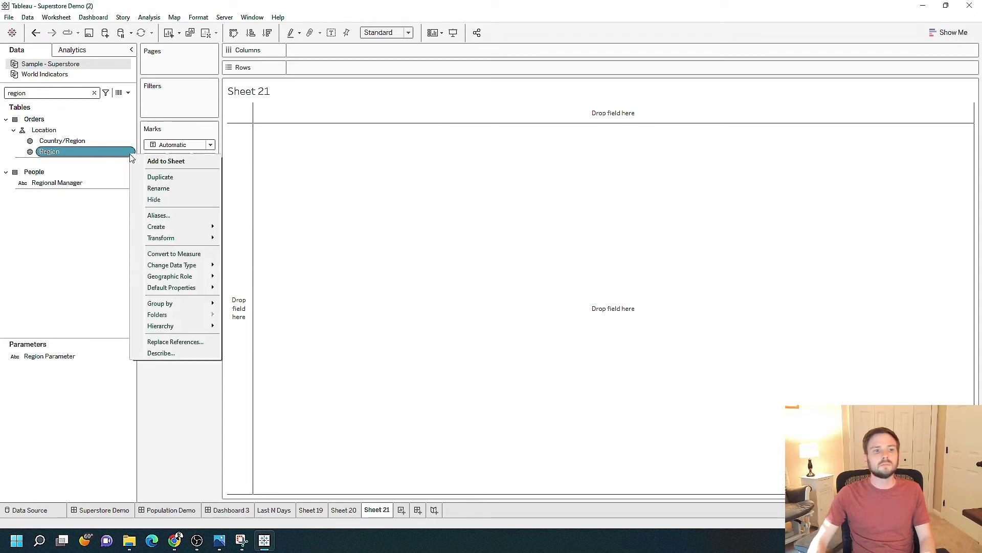
{"action": "mouse_move", "coordinate": [181, 228]}
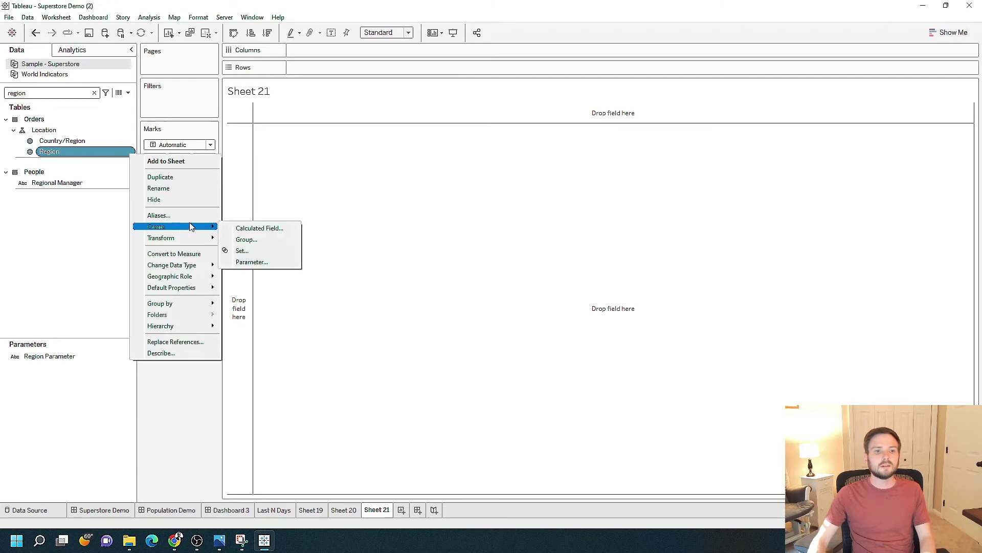
{"action": "left_click", "coordinate": [279, 263]}
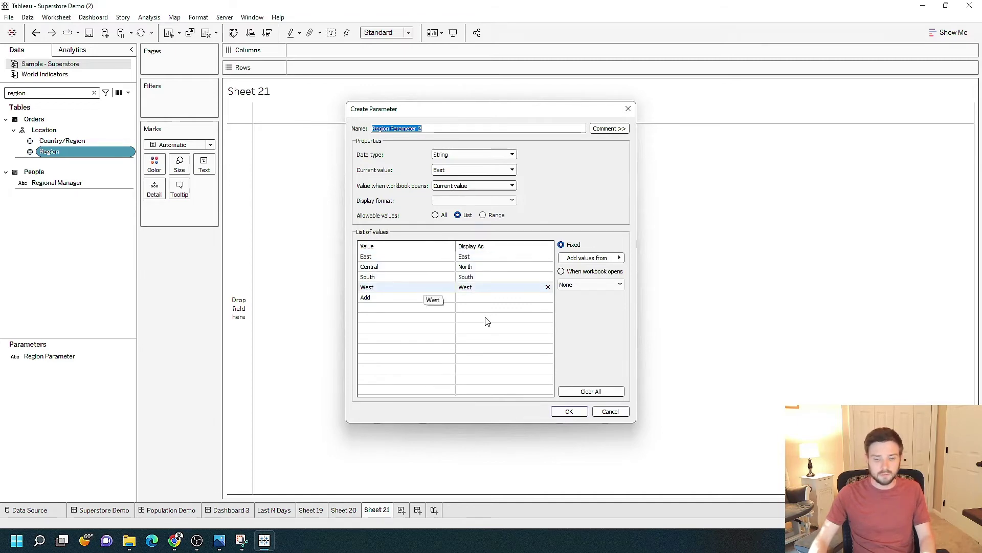
{"action": "left_click", "coordinate": [570, 412]}
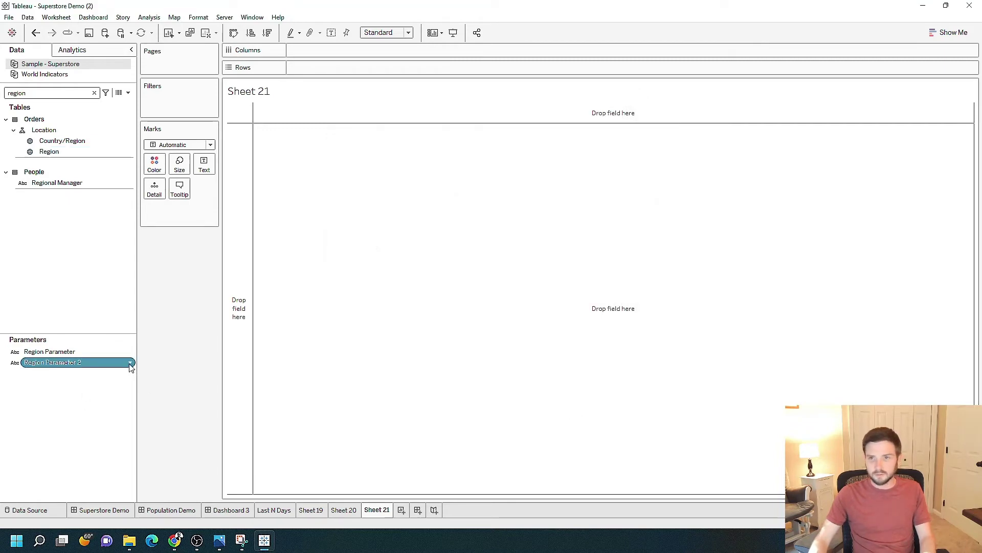
Show the control for the new region parameter on the sheet and switch its value to North and then South
{"action": "left_click", "coordinate": [131, 364]}
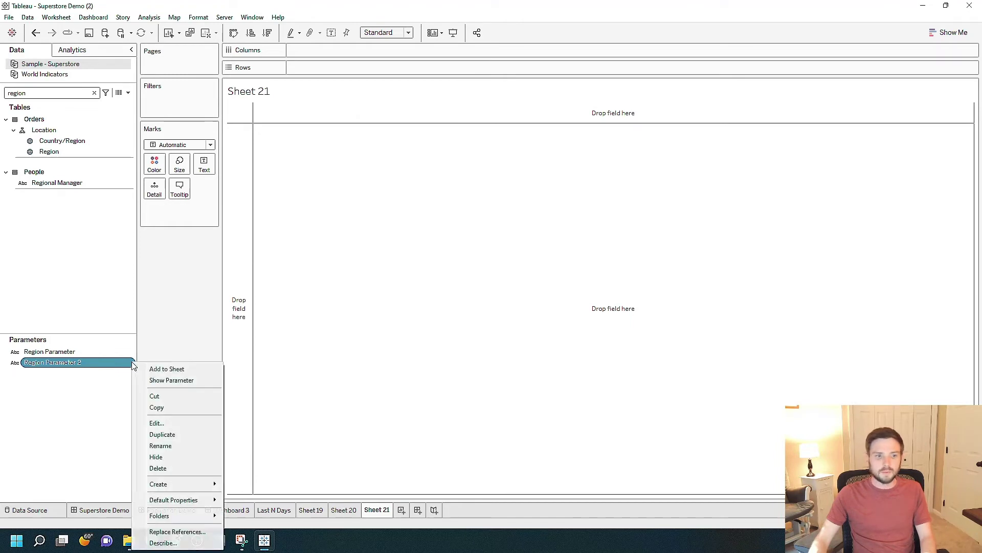
{"action": "left_click", "coordinate": [161, 384]}
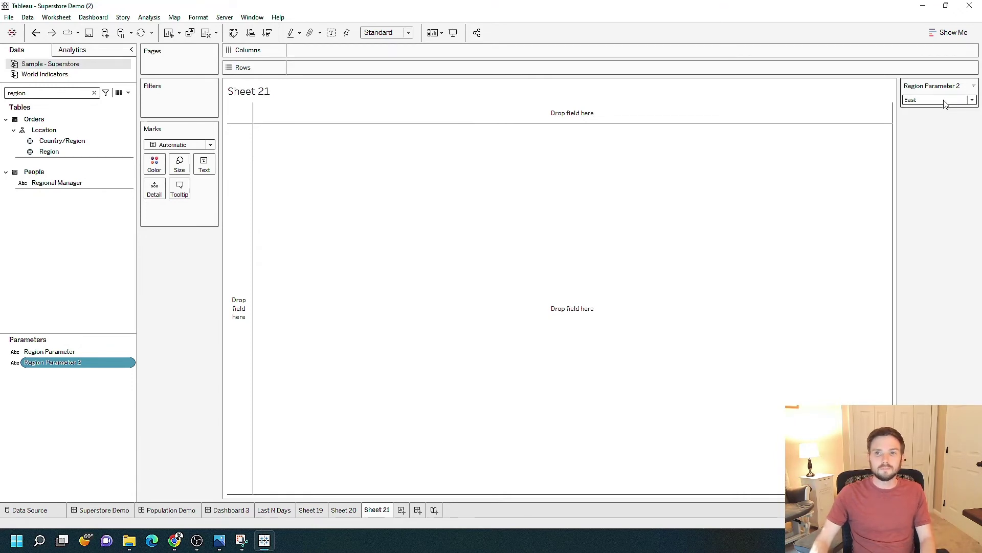
{"action": "left_click", "coordinate": [923, 102]}
{"action": "left_click", "coordinate": [923, 118]}
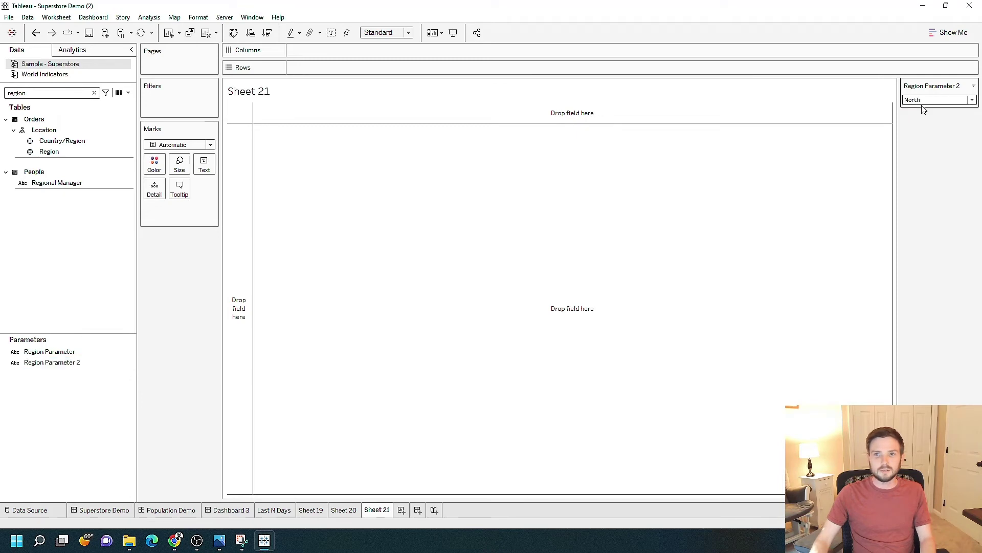
{"action": "left_click", "coordinate": [923, 101]}
{"action": "left_click", "coordinate": [921, 127]}
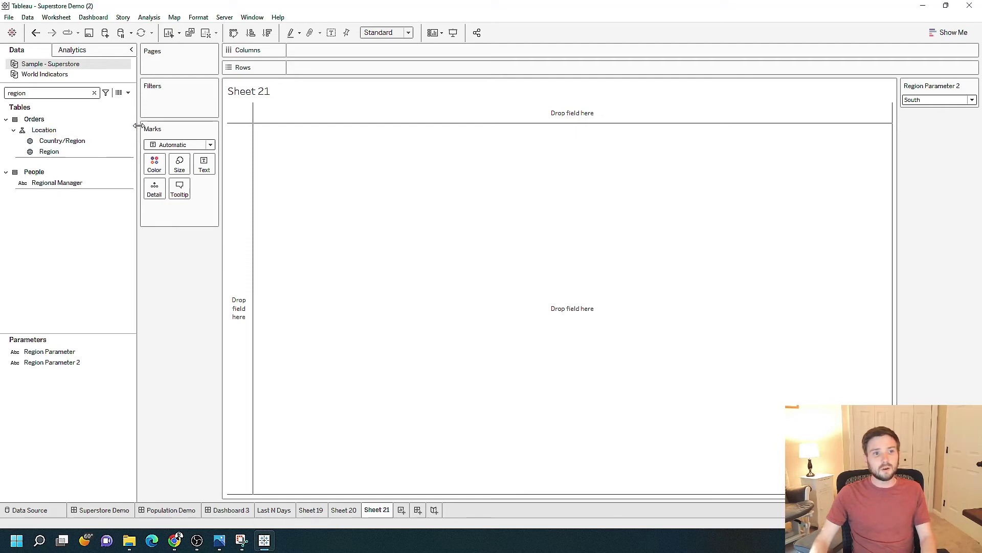
Start a new calculated field named Chosen Region Sales in the Sample - Superstore data source
{"action": "left_click", "coordinate": [128, 96]}
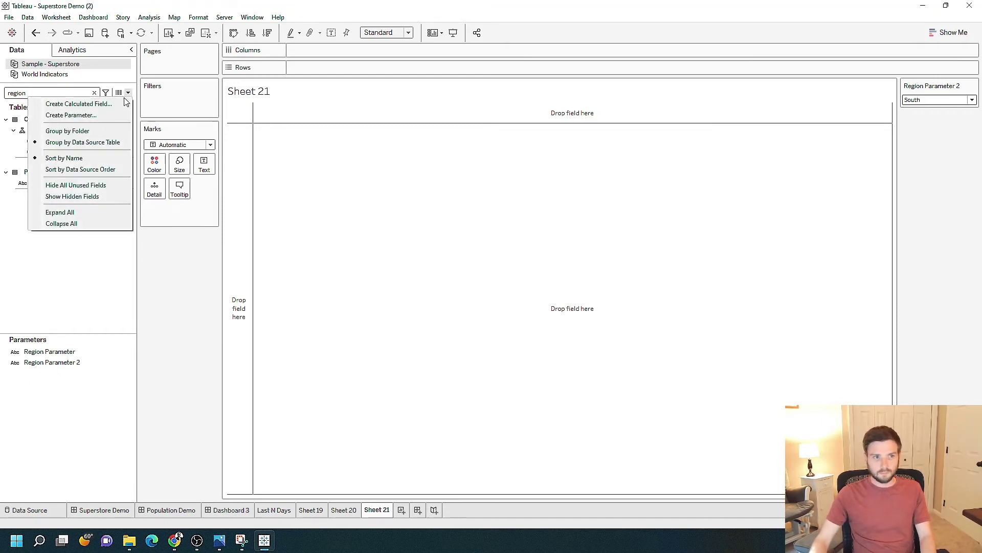
{"action": "left_click", "coordinate": [122, 105]}
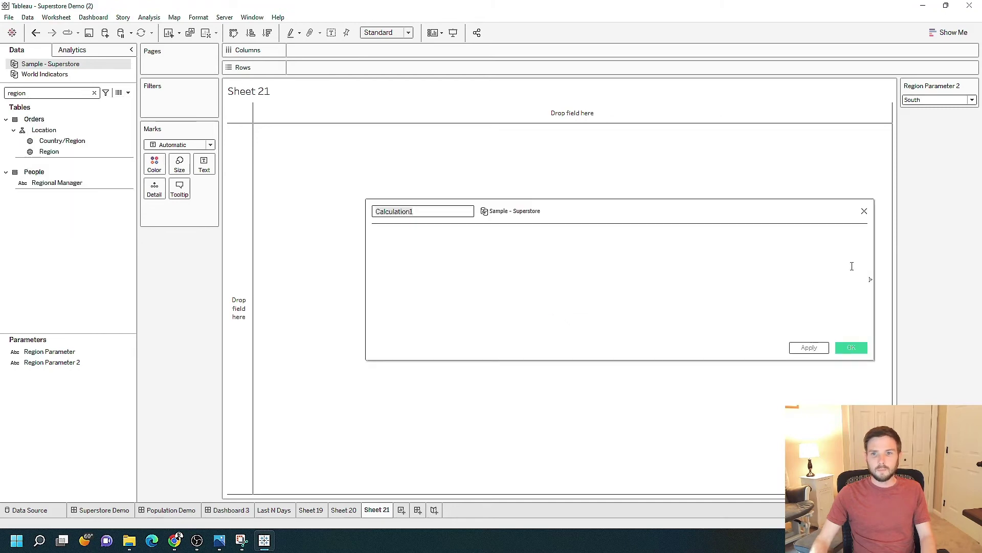
{"action": "left_click_drag", "start_coordinate": [876, 251], "coordinate": [653, 250]}
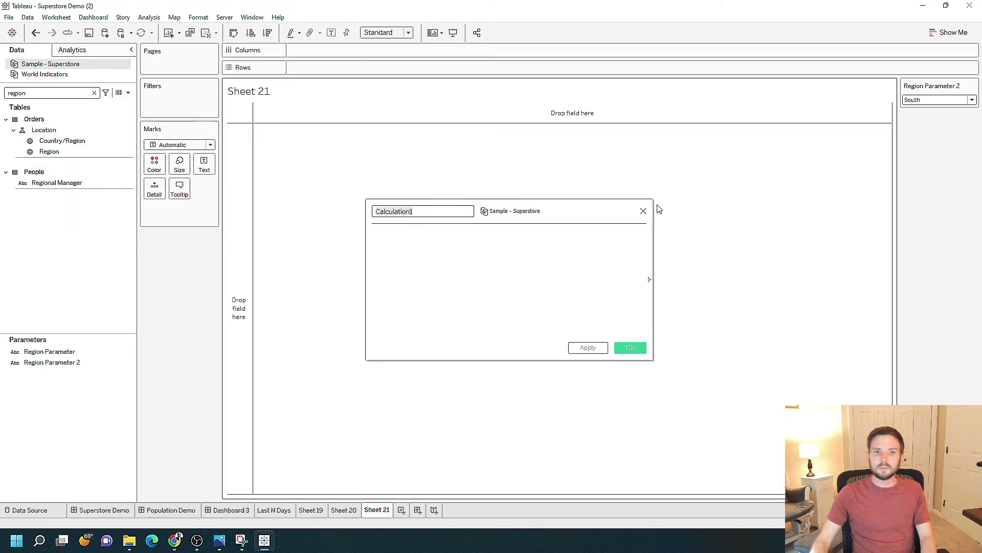
{"action": "type", "text": "Chos"}
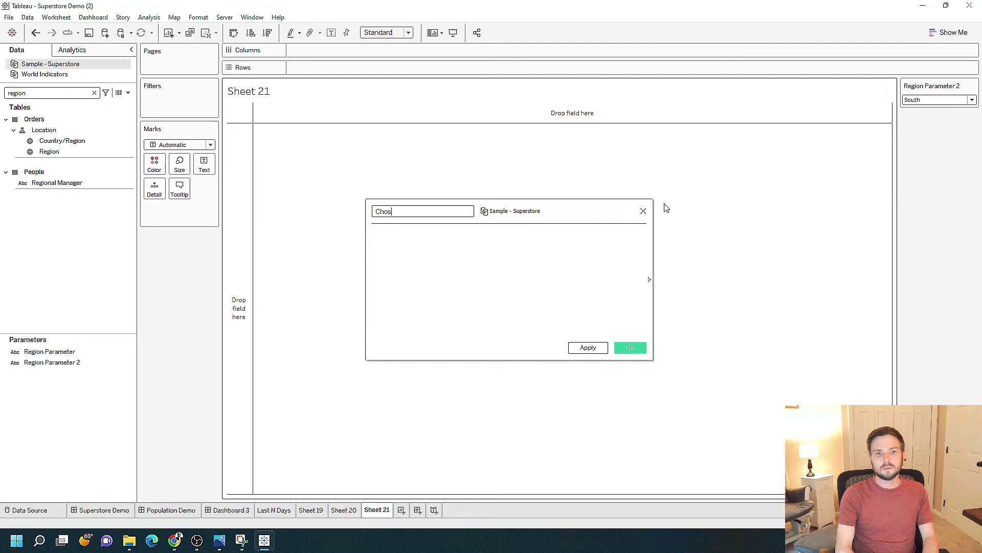
{"action": "type", "text": "en Region Sales"}
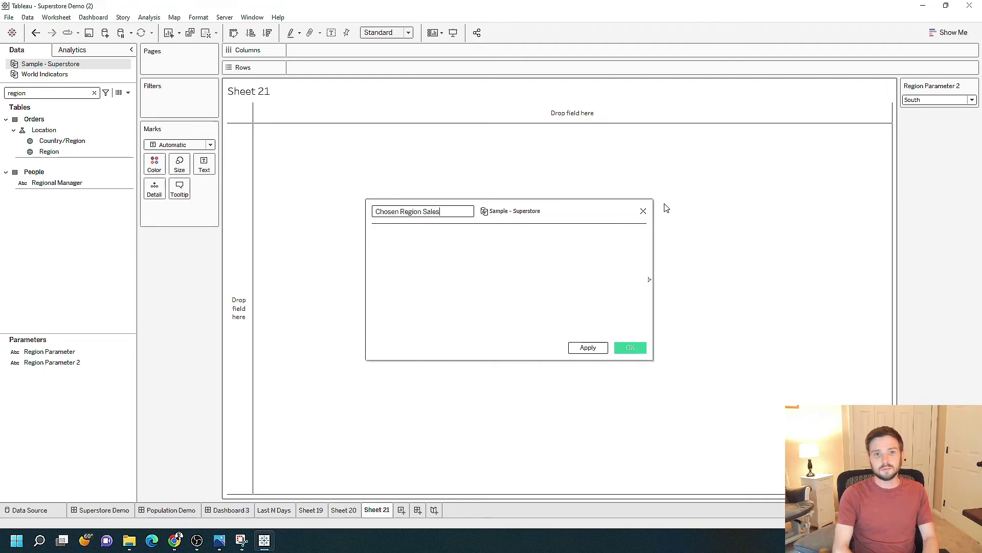
Begin the Chosen Region Sales formula with the condition if [Region] = [Region Parameter 2]
{"action": "left_click", "coordinate": [549, 252]}
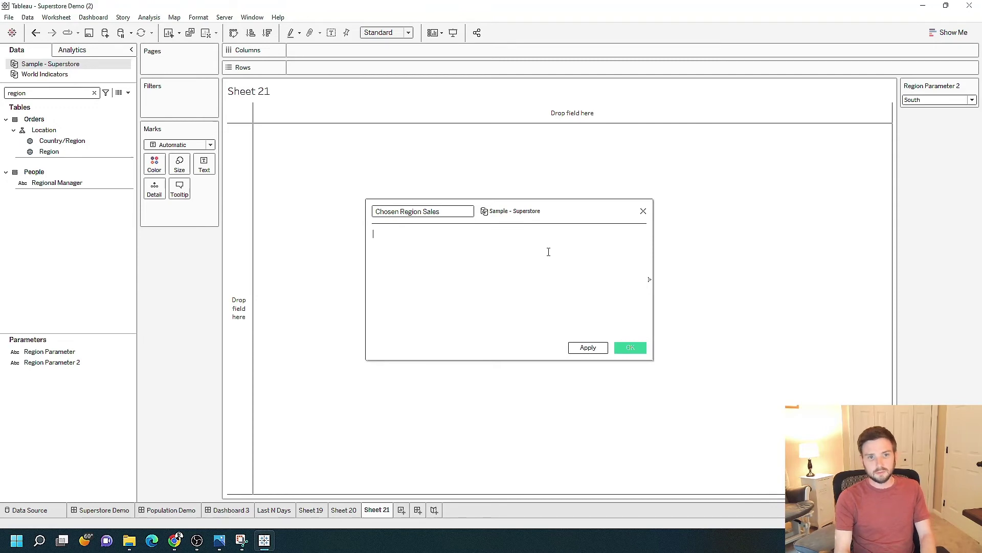
{"action": "type", "text": "if"}
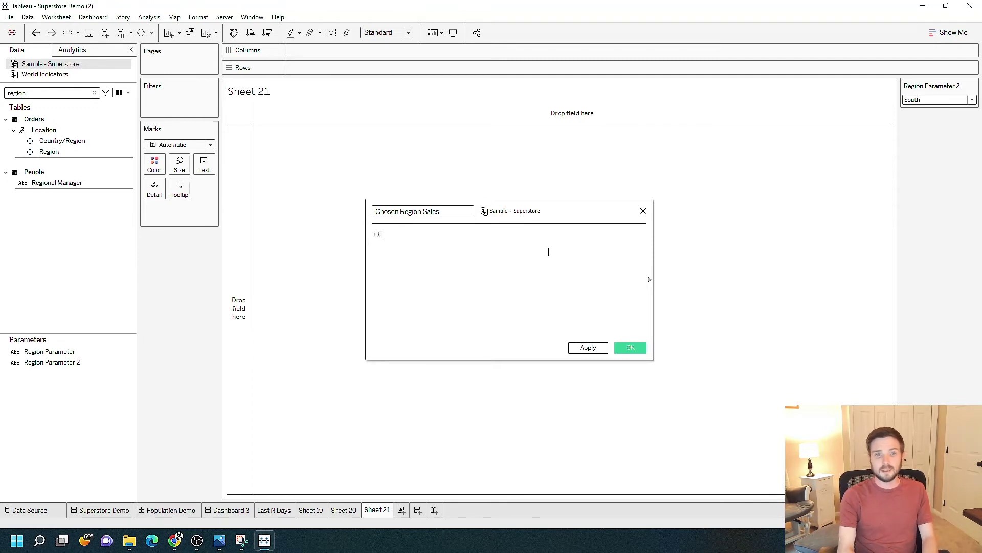
{"action": "type", "text": " [Region]"}
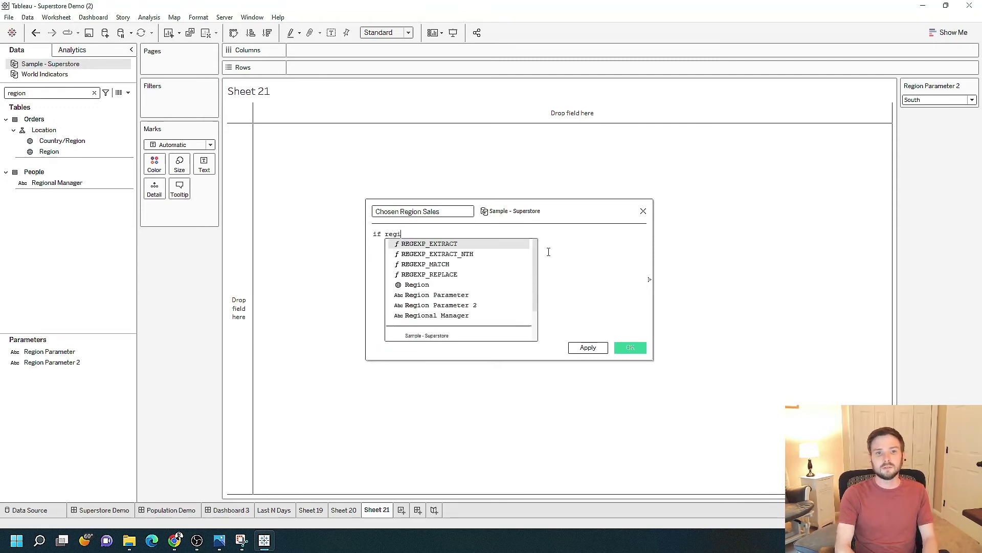
{"action": "scroll", "coordinate": [550, 251], "scroll_direction": "up", "scroll_amount": 3}
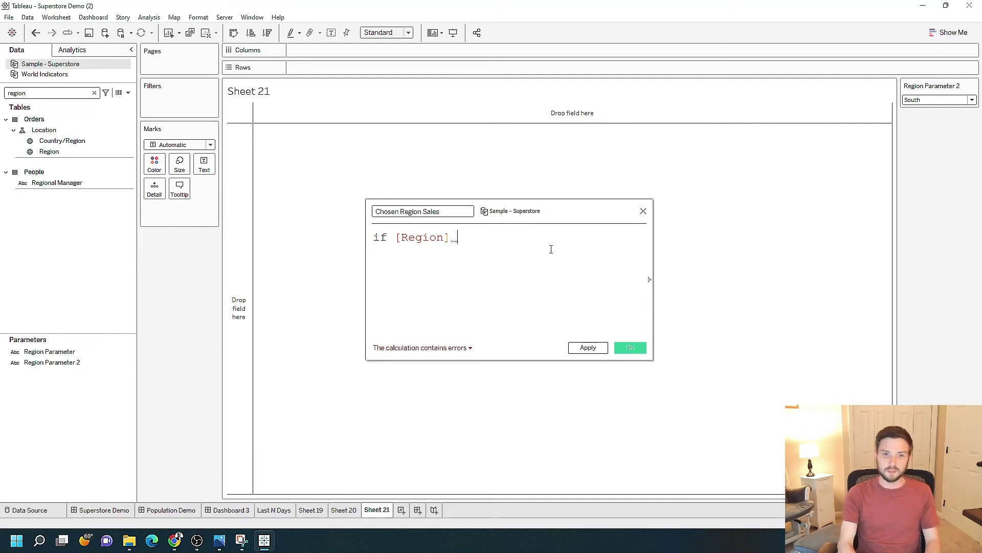
{"action": "type", "text": "= "}
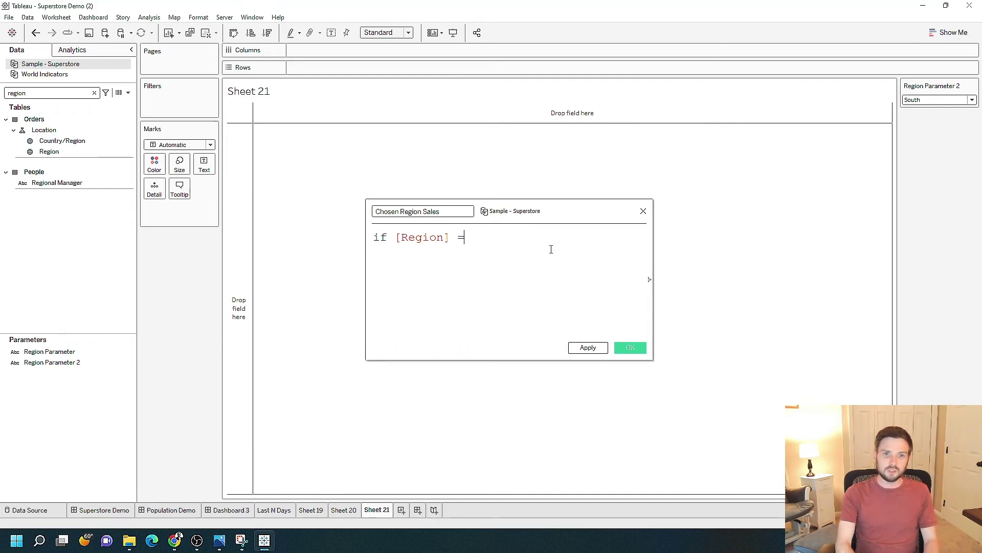
{"action": "type", "text": "region"}
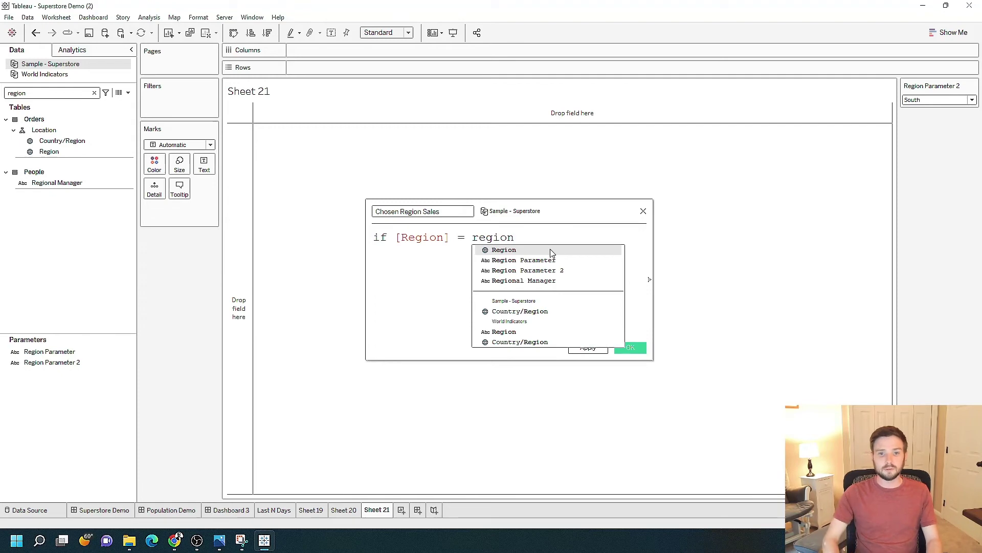
{"action": "key", "text": "Down"}
{"action": "key", "text": "Down"}
{"action": "key", "text": "Return"}
Complete the formula with then [Sales] end on a second line, and save the calculated field
{"action": "key", "text": "Return"}
{"action": "type", "text": "then sales"}
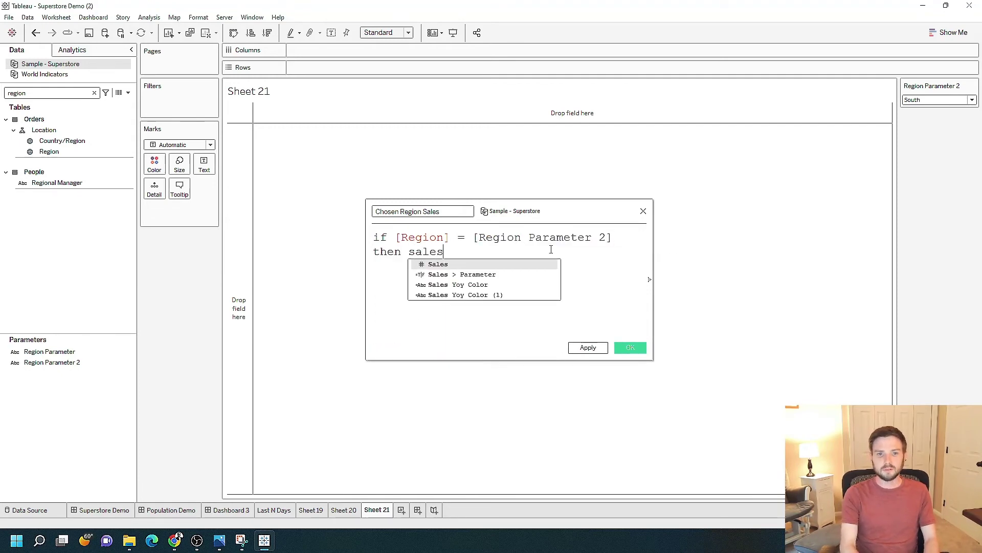
{"action": "key", "text": "Return"}
{"action": "type", "text": "end"}
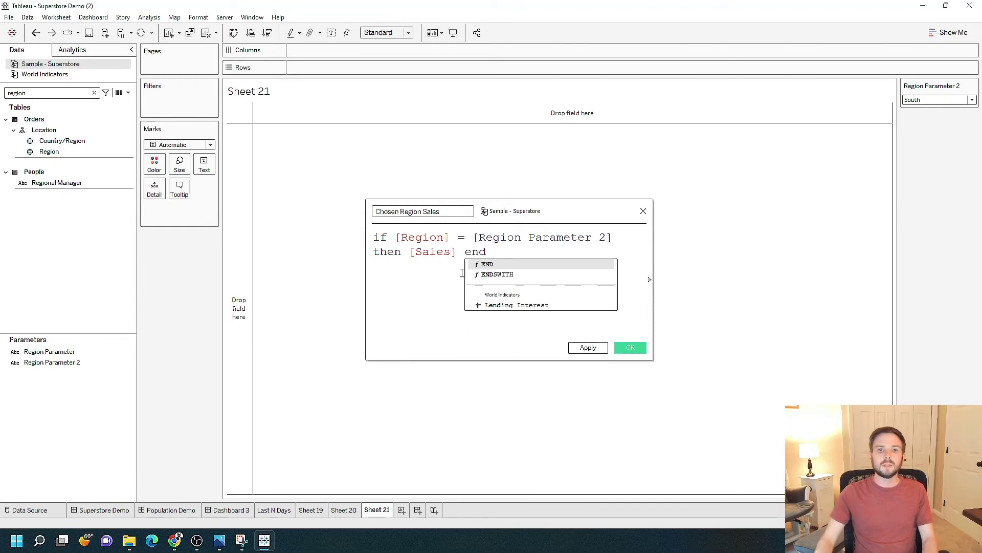
{"action": "left_click", "coordinate": [469, 257]}
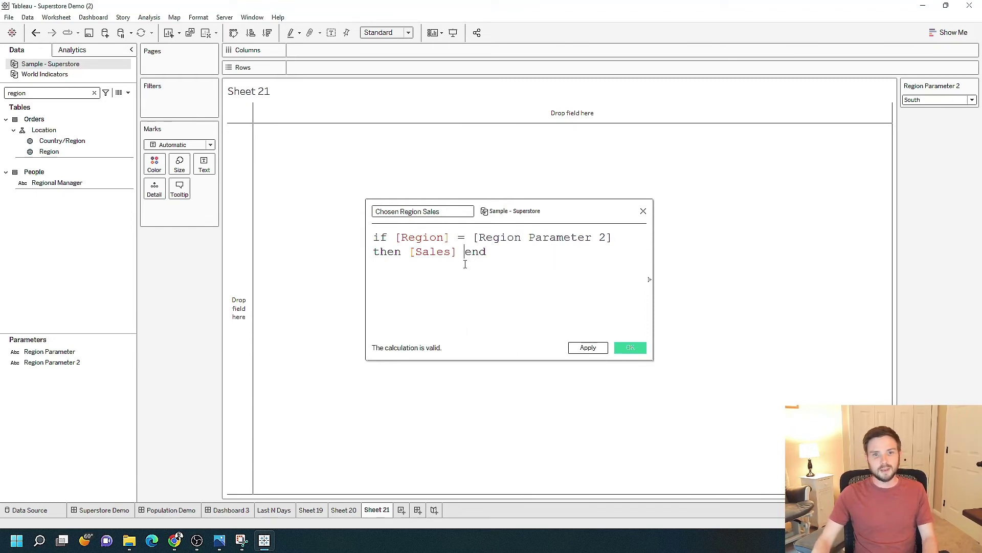
{"action": "left_click", "coordinate": [589, 349]}
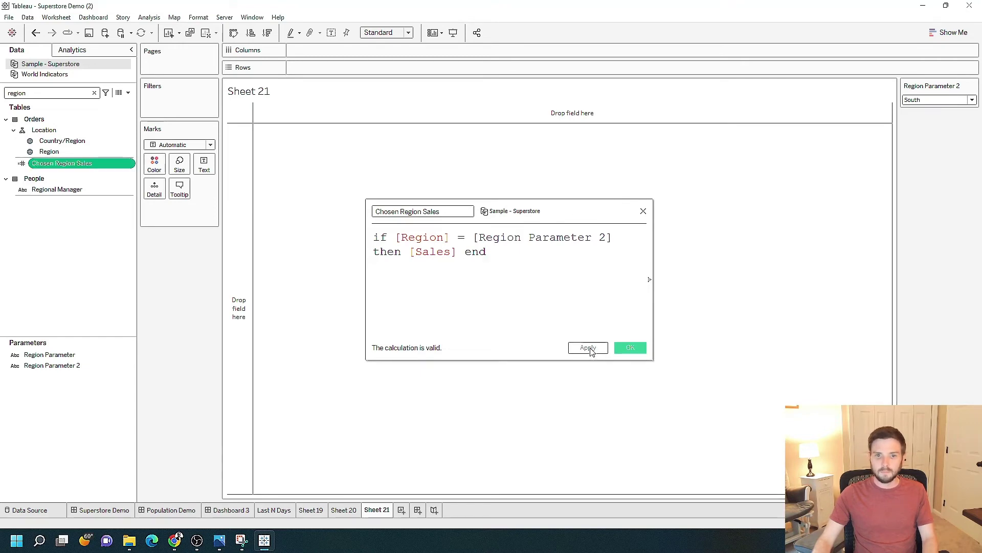
{"action": "left_click", "coordinate": [631, 349]}
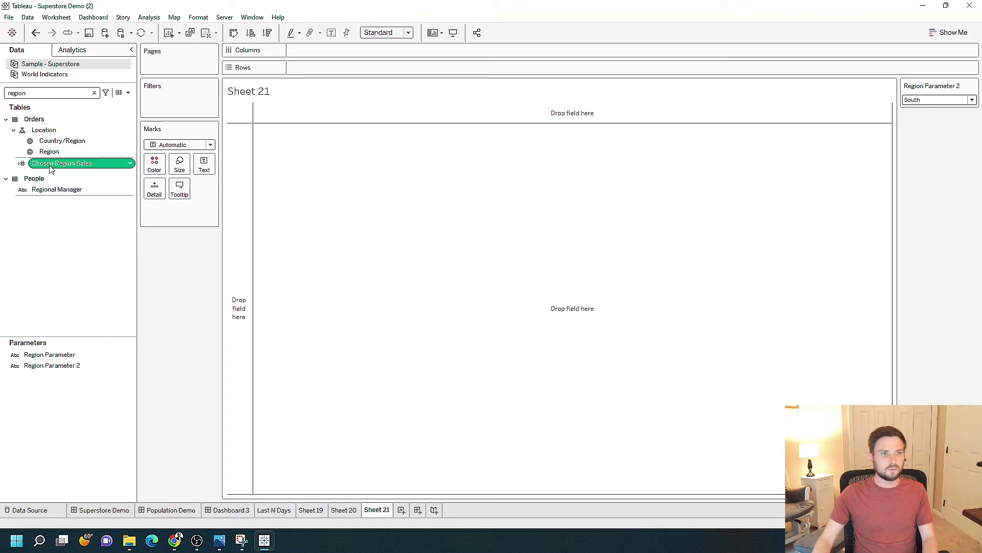
Show Chosen Region Sales as text on Sheet 21 and switch the region parameter to North and back to South
{"action": "left_click_drag", "start_coordinate": [51, 165], "coordinate": [204, 165]}
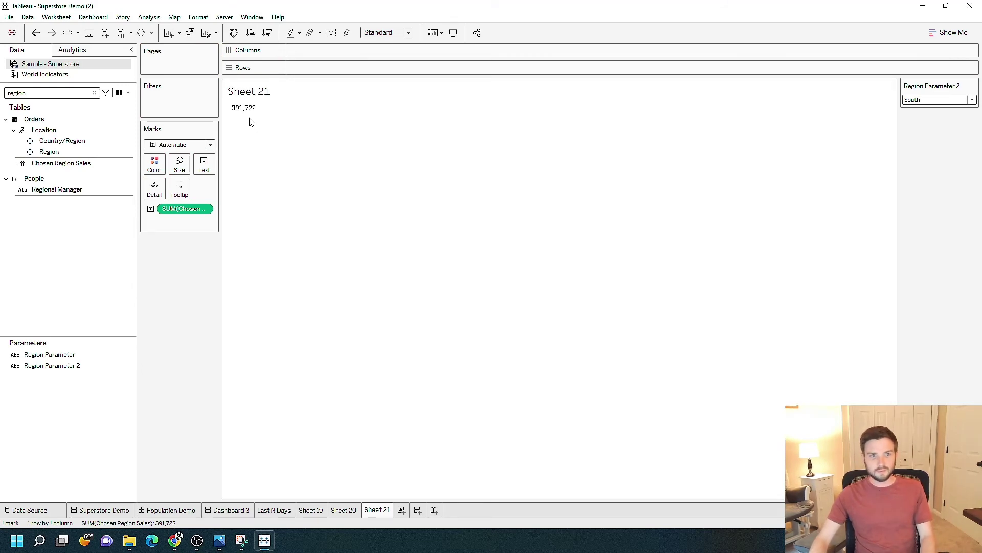
{"action": "left_click", "coordinate": [920, 101]}
{"action": "left_click", "coordinate": [916, 119]}
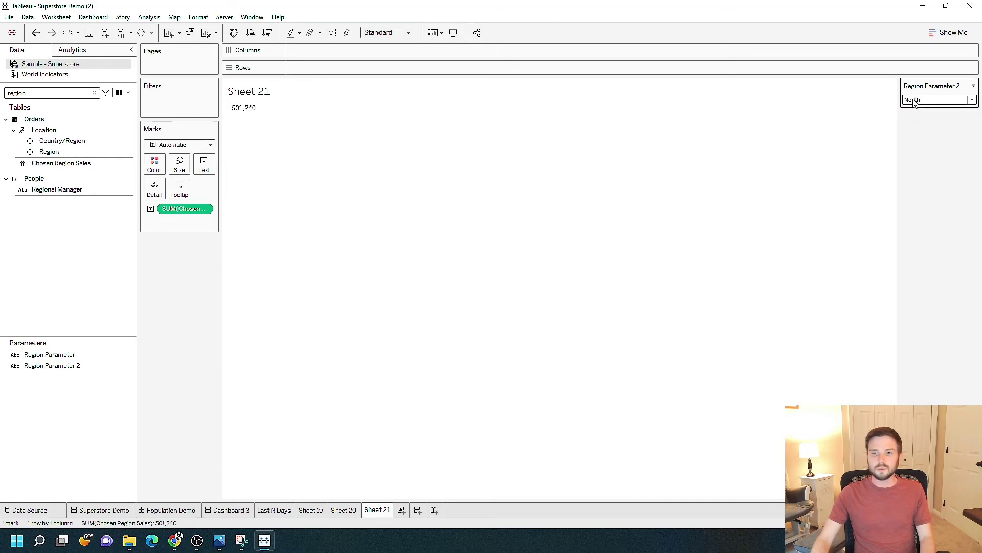
{"action": "left_click", "coordinate": [918, 100]}
{"action": "left_click", "coordinate": [929, 126]}
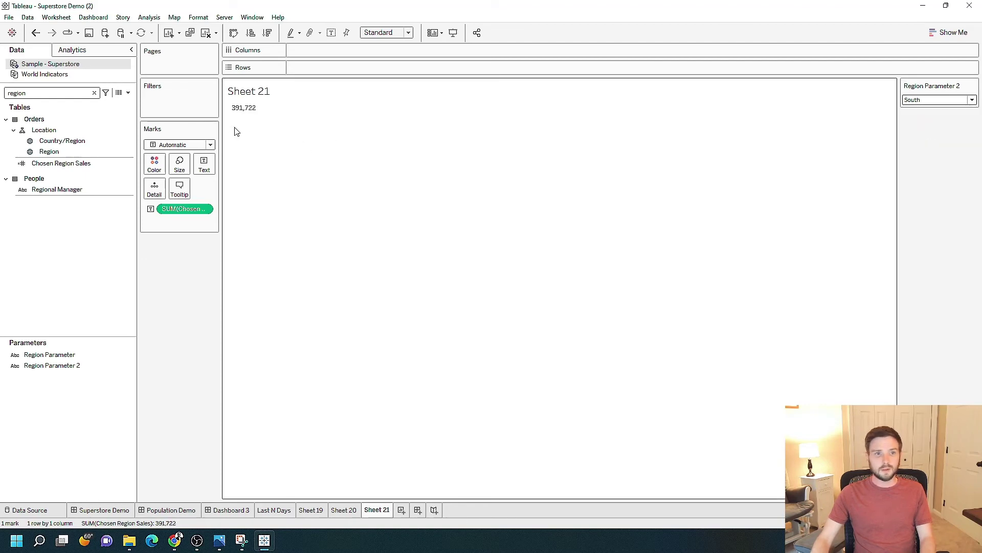
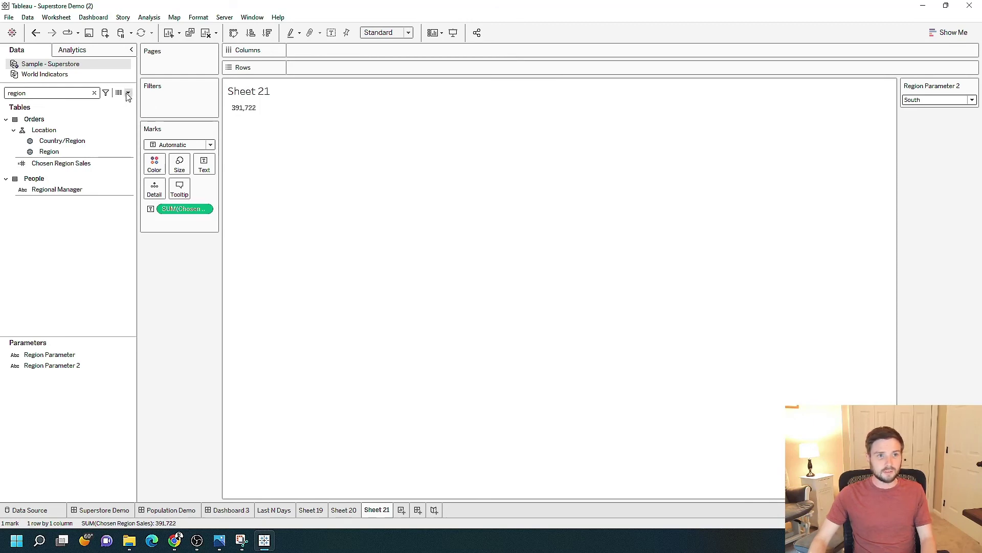
Start another calculated field that divides SUM([Chosen Region Sales]) by sum([Sales]), reusing the summed field from the Marks card
{"action": "left_click", "coordinate": [128, 94]}
{"action": "left_click", "coordinate": [116, 103]}
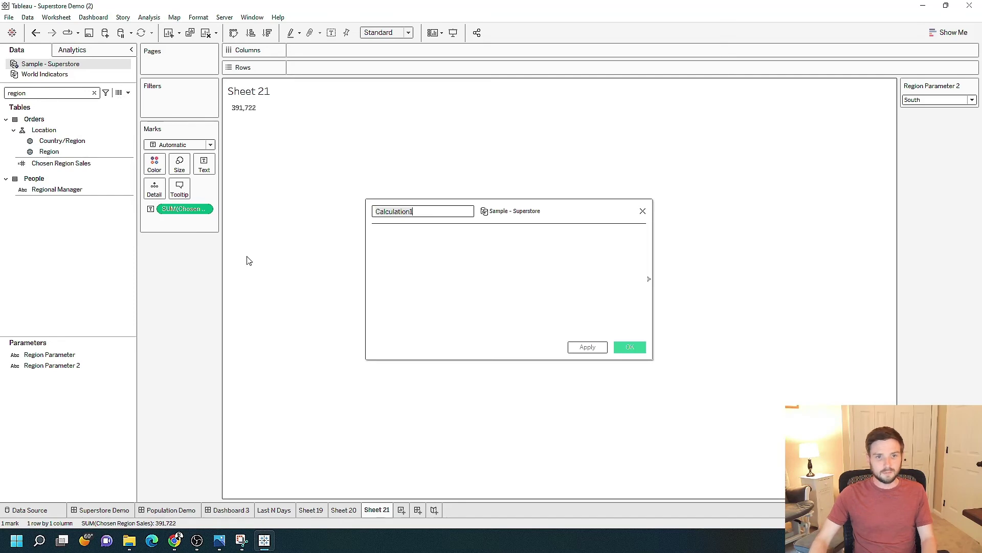
{"action": "left_click_drag", "start_coordinate": [184, 208], "coordinate": [478, 274]}
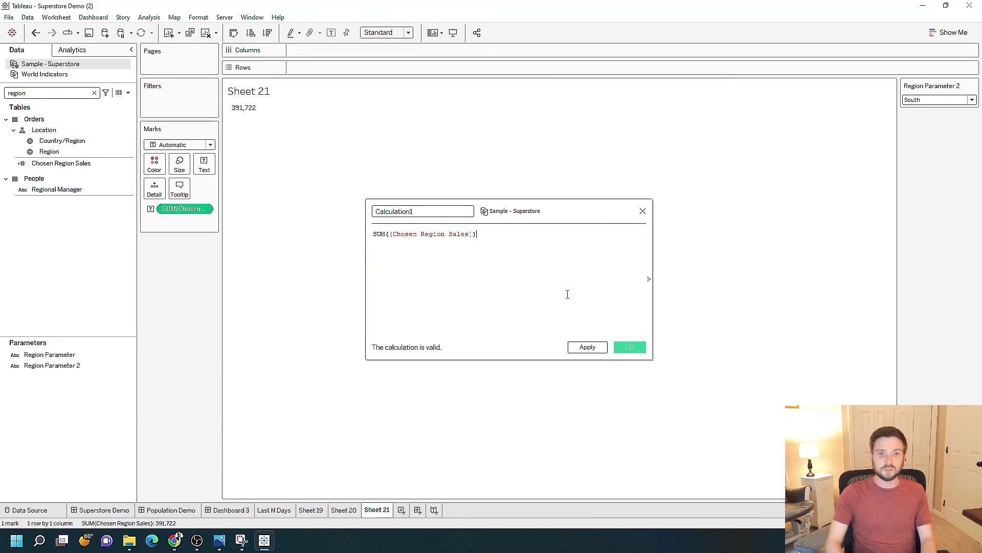
{"action": "key", "text": "Return"}
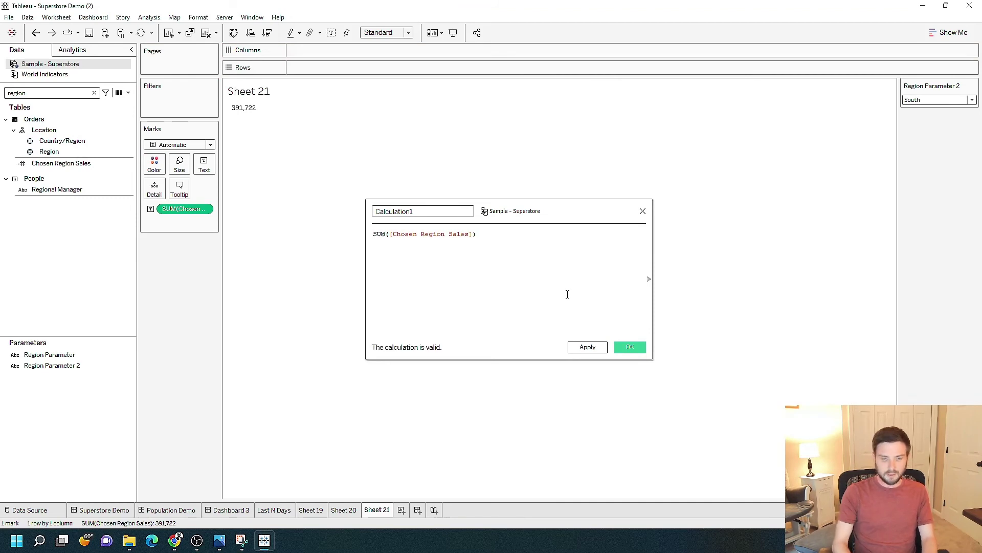
{"action": "type", "text": "/"}
{"action": "key", "text": "Return"}
{"action": "type", "text": "sum([sa"}
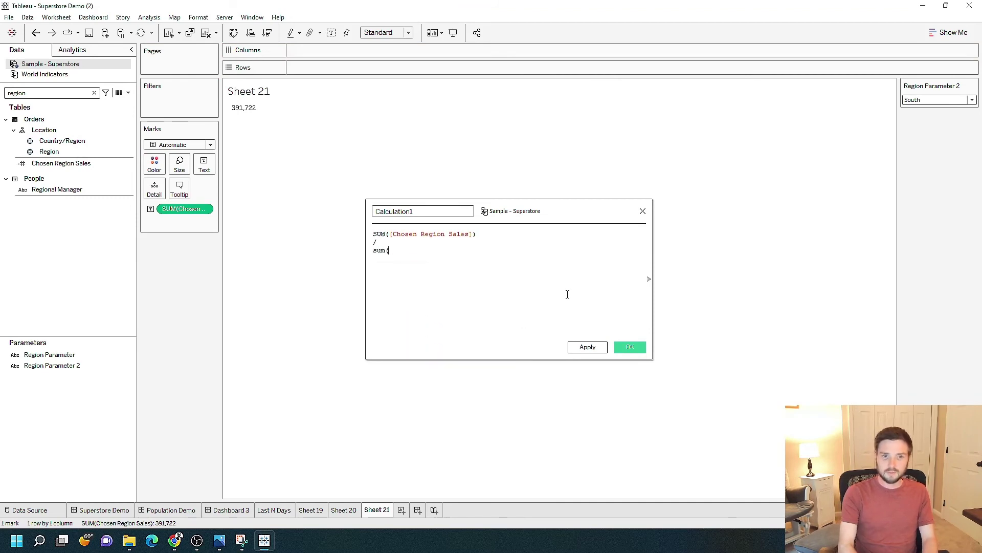
{"action": "key", "text": "Return"}
{"action": "type", "text": ")"}
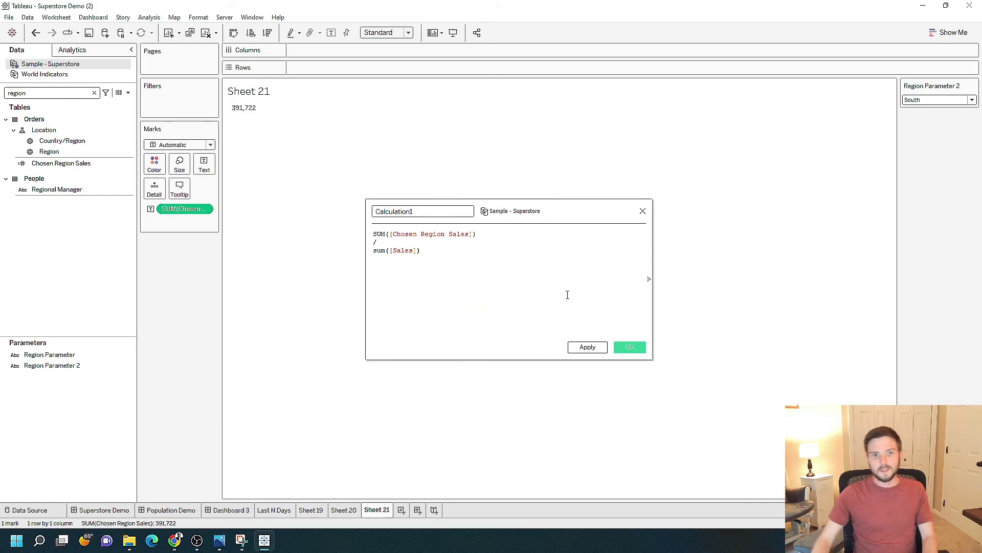
{"action": "scroll", "coordinate": [522, 285], "scroll_direction": "up", "scroll_amount": 3, "text": "ctrl"}
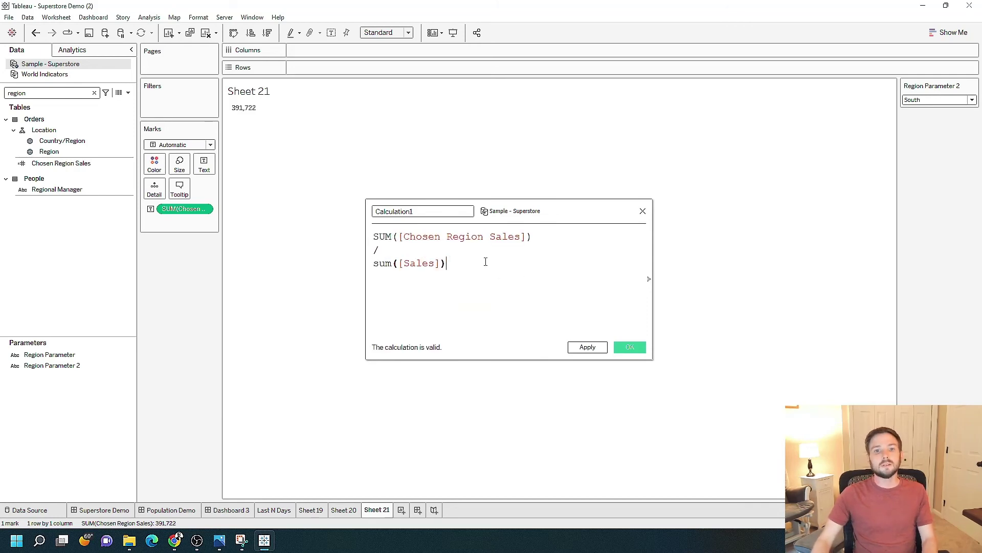
Name the ratio calculation Percent of Total 2 and save it
{"action": "double_click", "coordinate": [401, 212]}
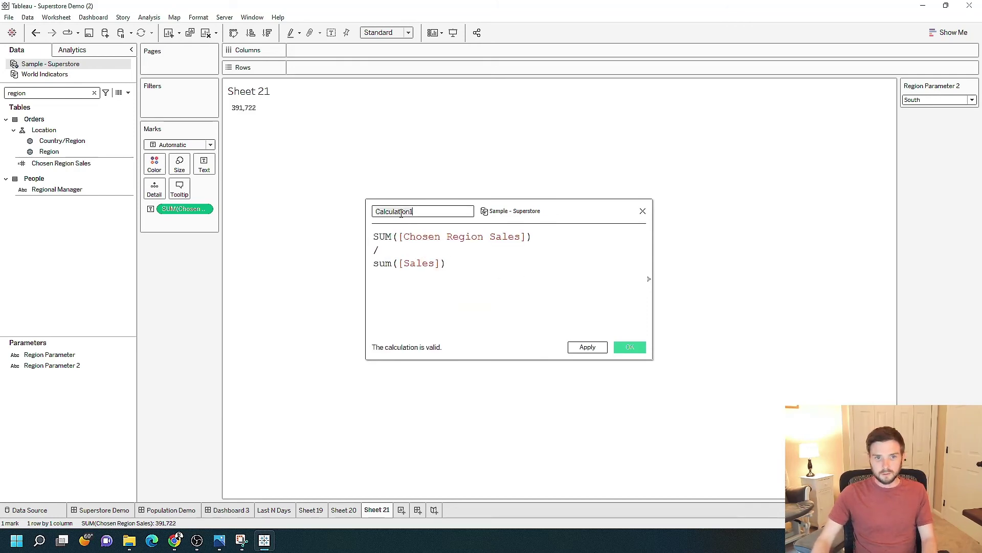
{"action": "type", "text": "Per"}
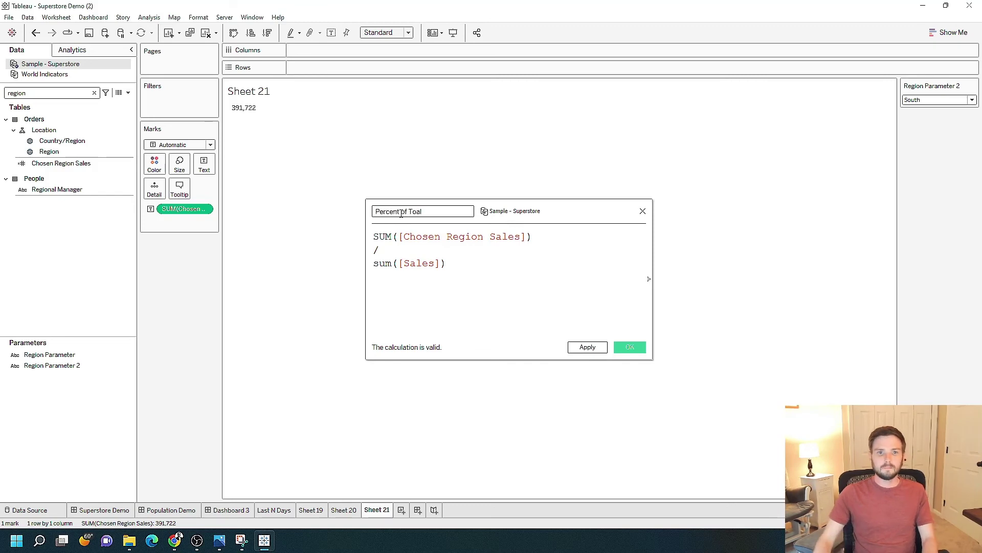
{"action": "type", "text": "cent of Tota"}
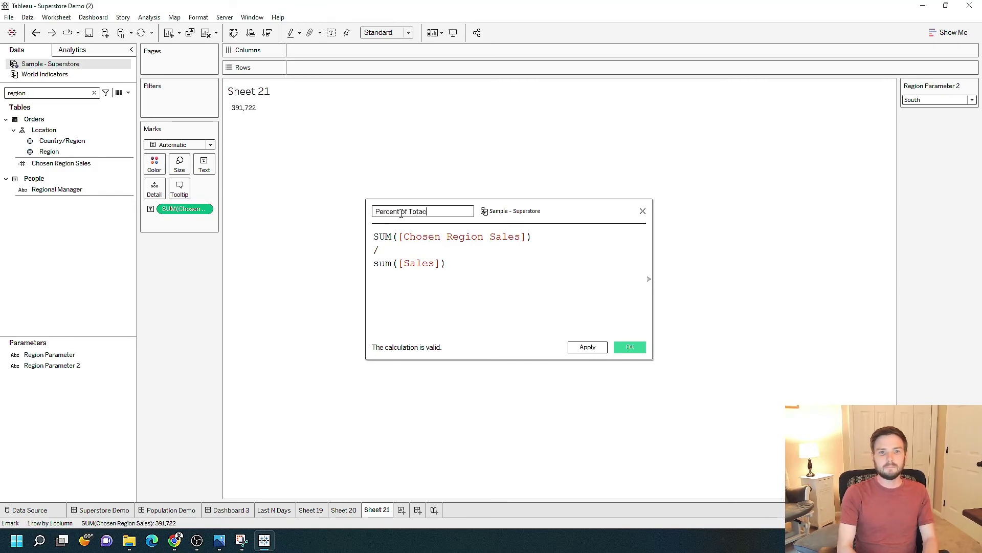
{"action": "type", "text": "l"}
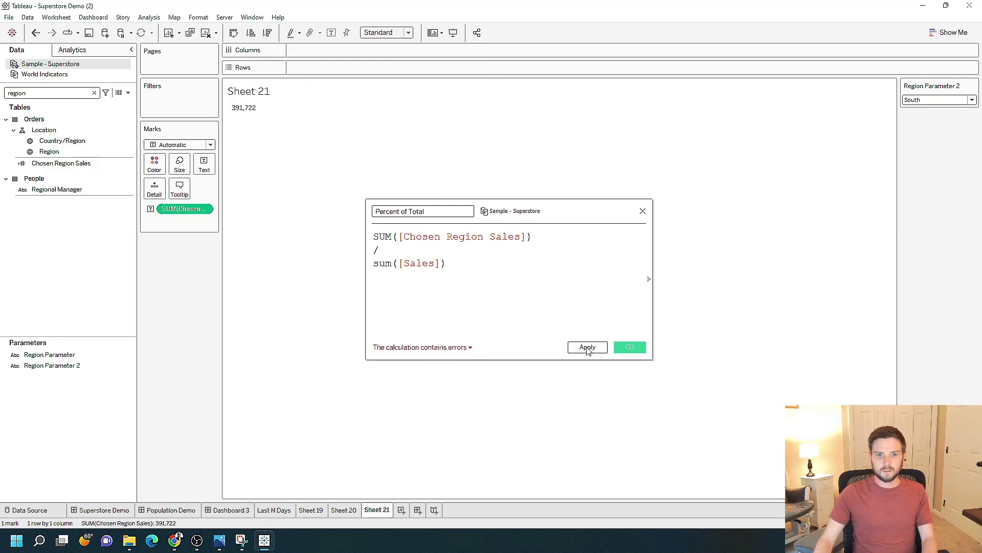
{"action": "type", "text": " 2"}
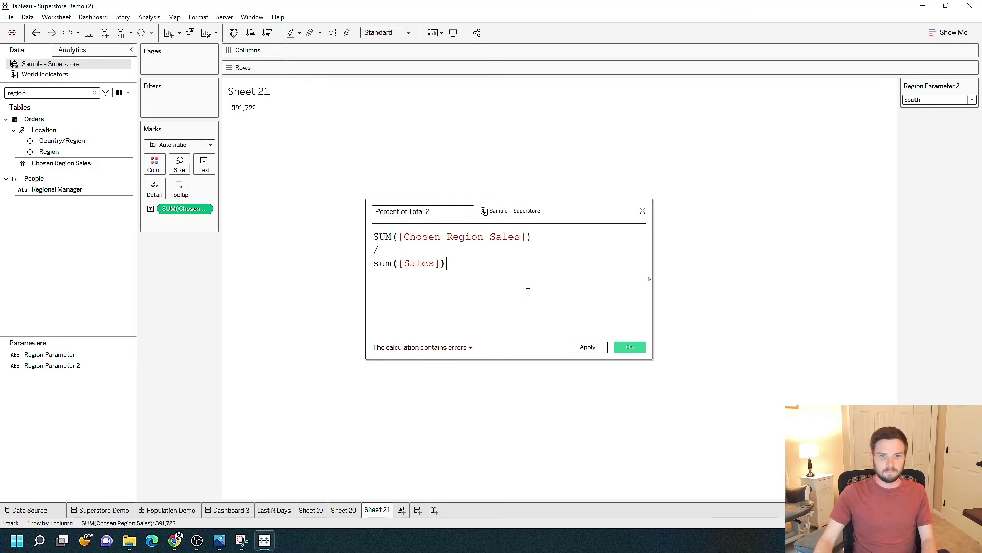
{"action": "left_click", "coordinate": [547, 276]}
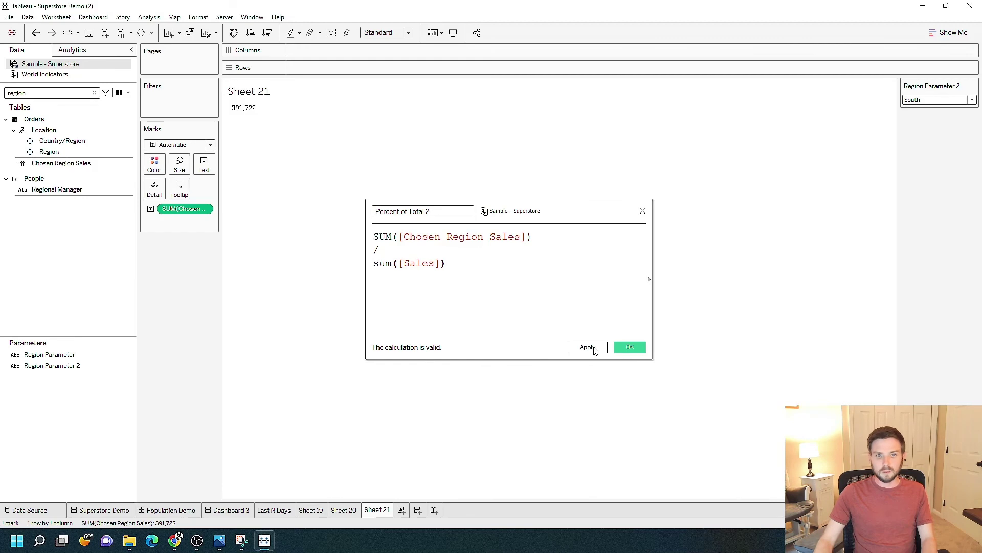
{"action": "left_click", "coordinate": [589, 348]}
{"action": "left_click", "coordinate": [628, 349]}
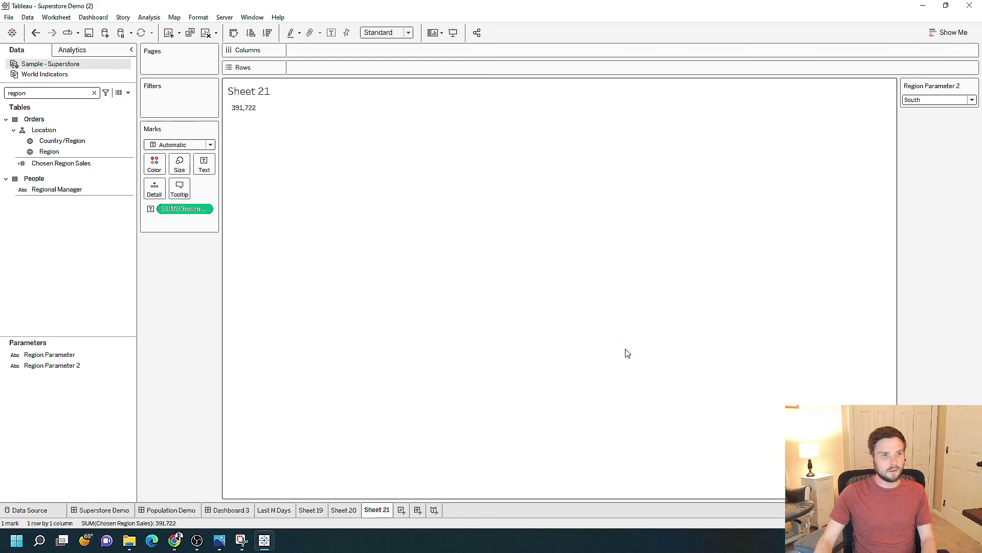
Search the data fields for perc and add Percent of Total 2 as text on Sheet 21
{"action": "left_click", "coordinate": [45, 95]}
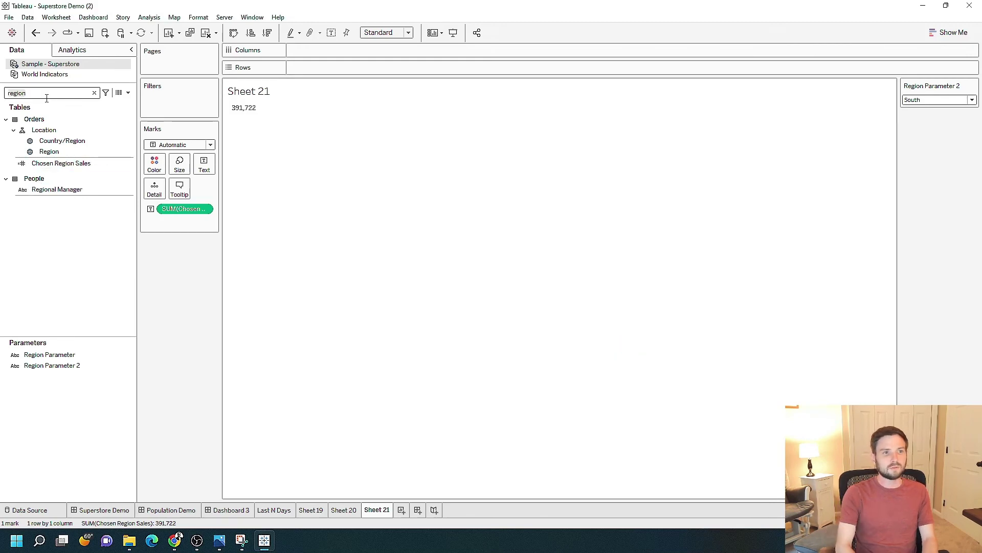
{"action": "key", "text": "ctrl+a"}
{"action": "type", "text": "perc"}
{"action": "left_click", "coordinate": [49, 138]}
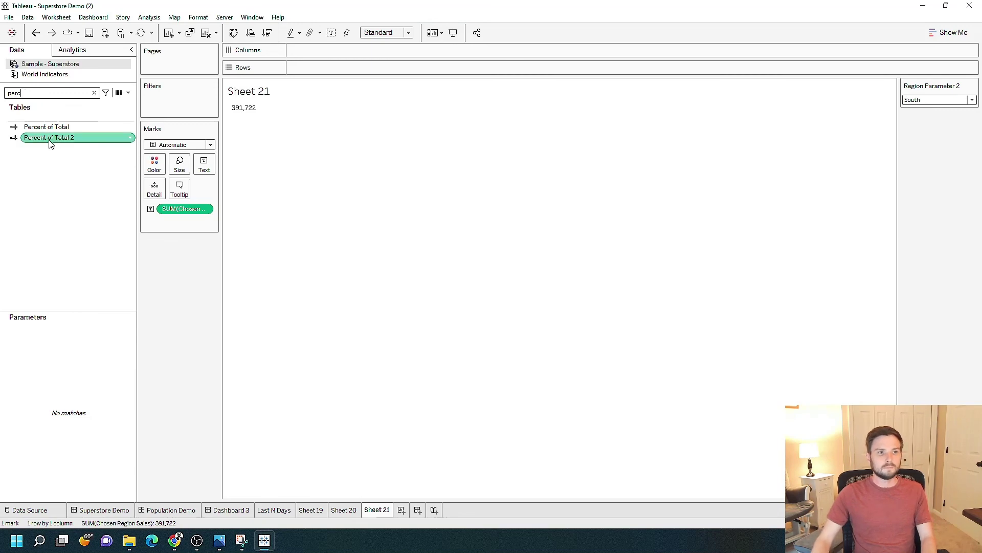
{"action": "left_click_drag", "start_coordinate": [41, 142], "coordinate": [203, 166]}
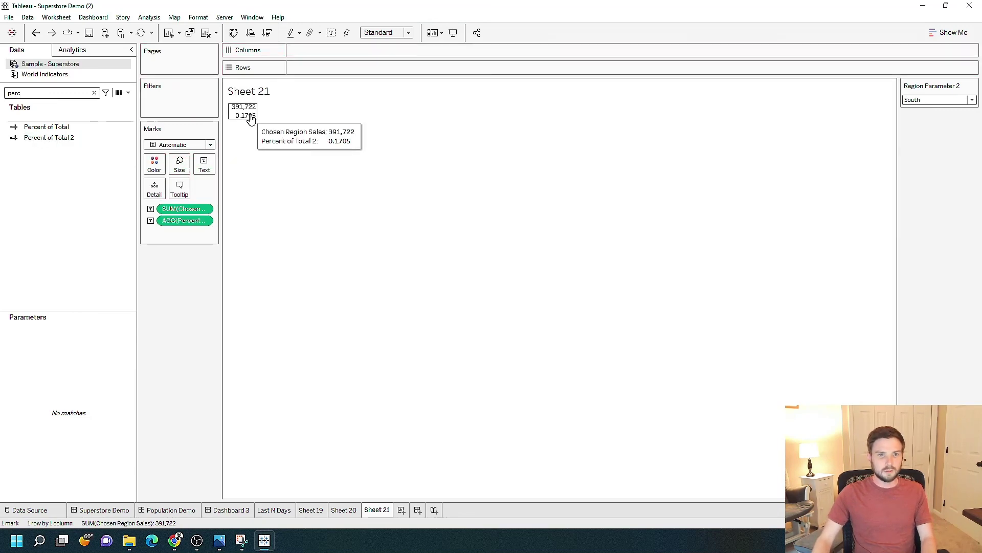
Format the Percent of Total 2 text values as a percentage with 2 decimal places
{"action": "left_click", "coordinate": [207, 221]}
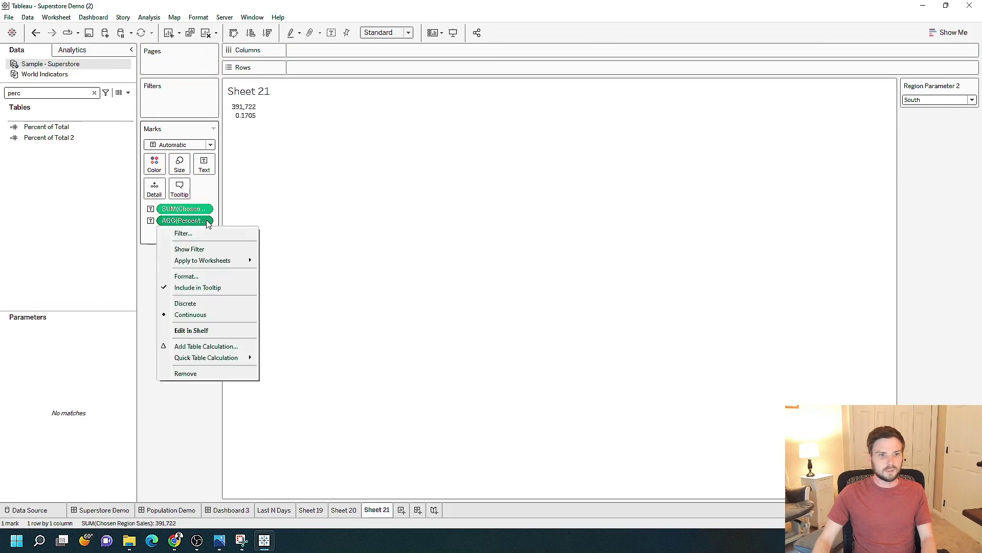
{"action": "left_click", "coordinate": [205, 275]}
{"action": "left_click", "coordinate": [86, 144]}
{"action": "left_click", "coordinate": [71, 207]}
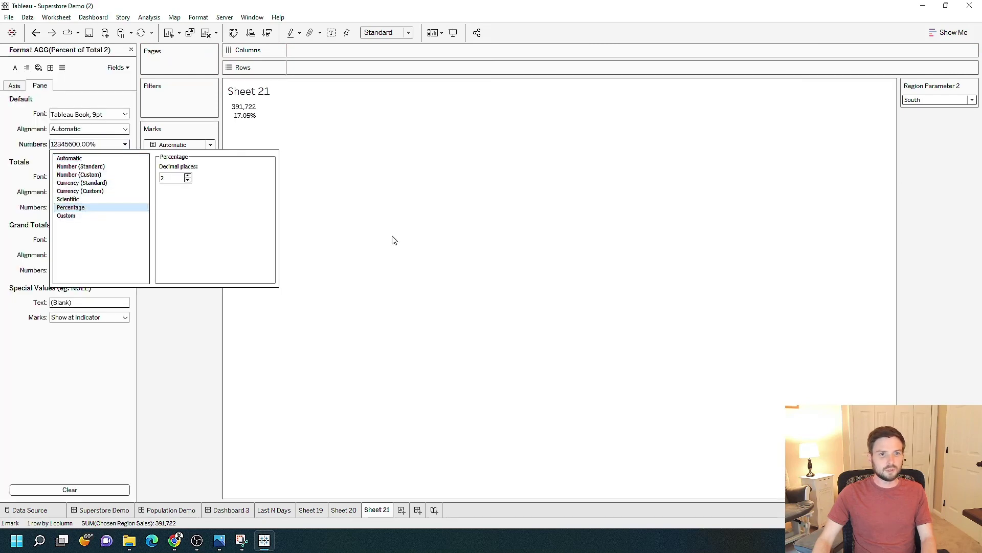
{"action": "left_click", "coordinate": [395, 234]}
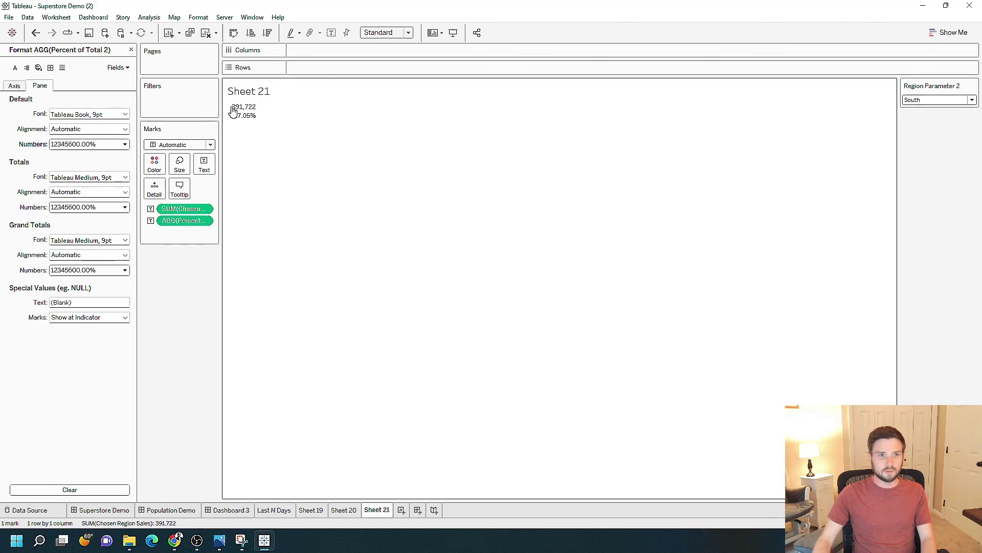
Switch Region Parameter 2 to East and then to North to check the sales and percentage for each region
{"action": "mouse_move", "coordinate": [243, 116]}
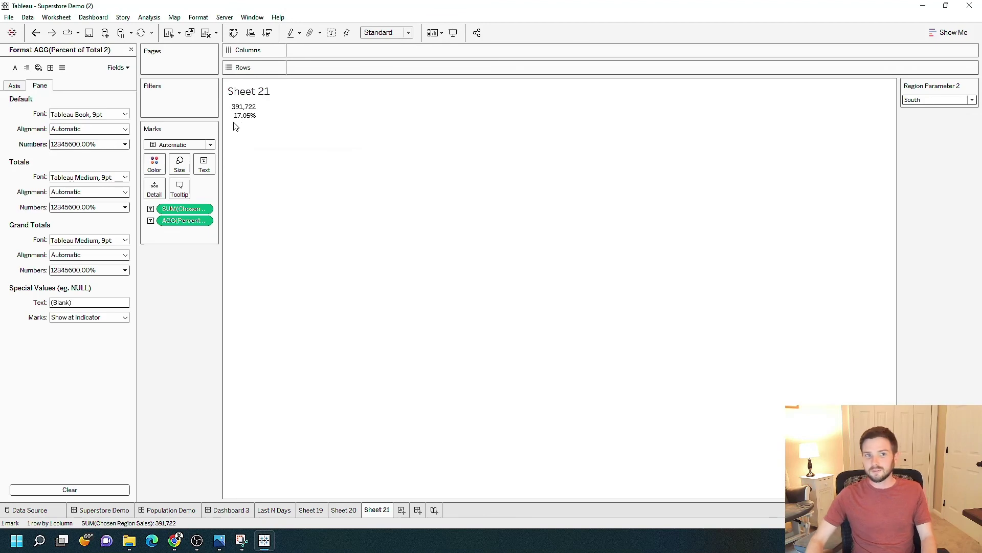
{"action": "left_click", "coordinate": [919, 102]}
{"action": "left_click", "coordinate": [916, 114]}
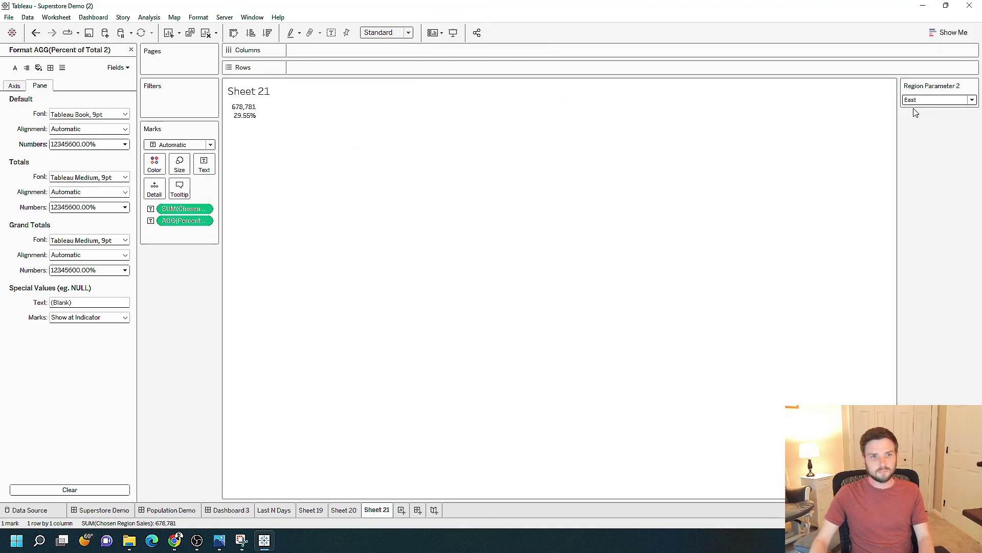
{"action": "left_click", "coordinate": [919, 100]}
{"action": "left_click", "coordinate": [919, 121]}
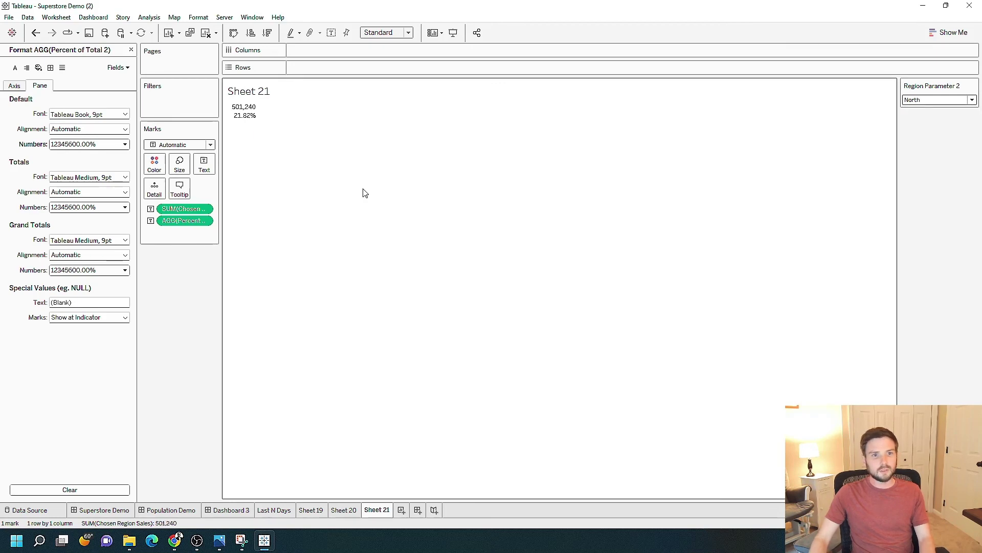